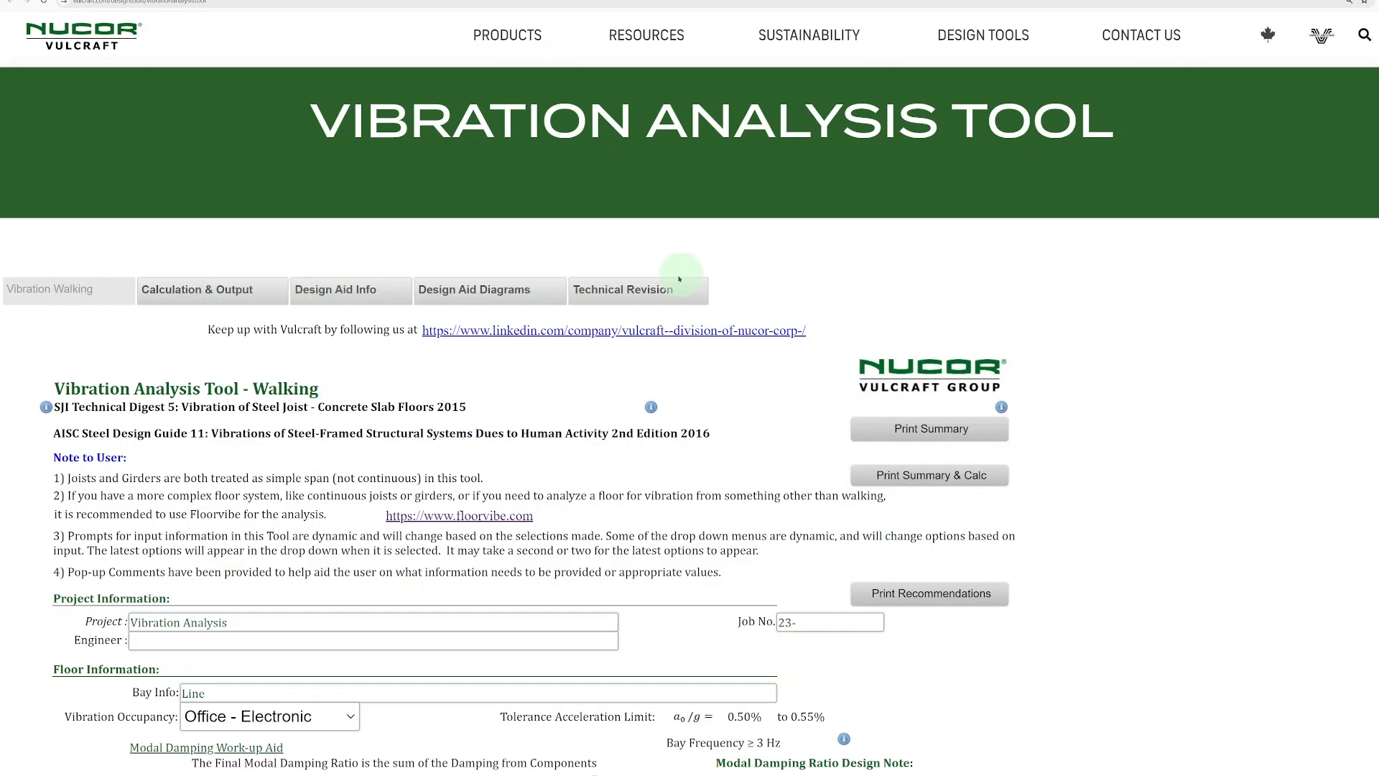
- Set the vibration occupancy in the floor information to Office - Paper
{"action": "scroll", "coordinate": [833, 276], "scroll_direction": "down", "scroll_amount": 1}
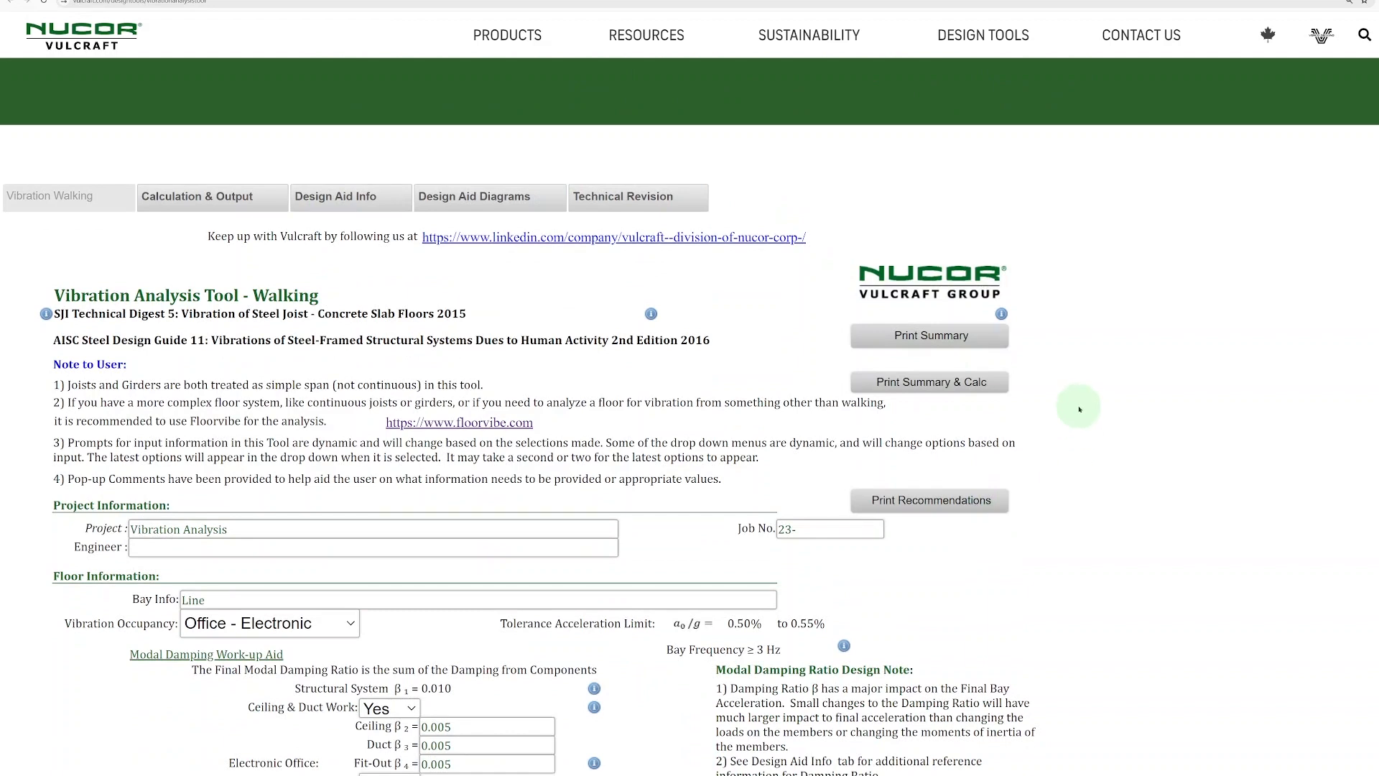
{"action": "scroll", "coordinate": [243, 329], "scroll_direction": "down", "scroll_amount": 1}
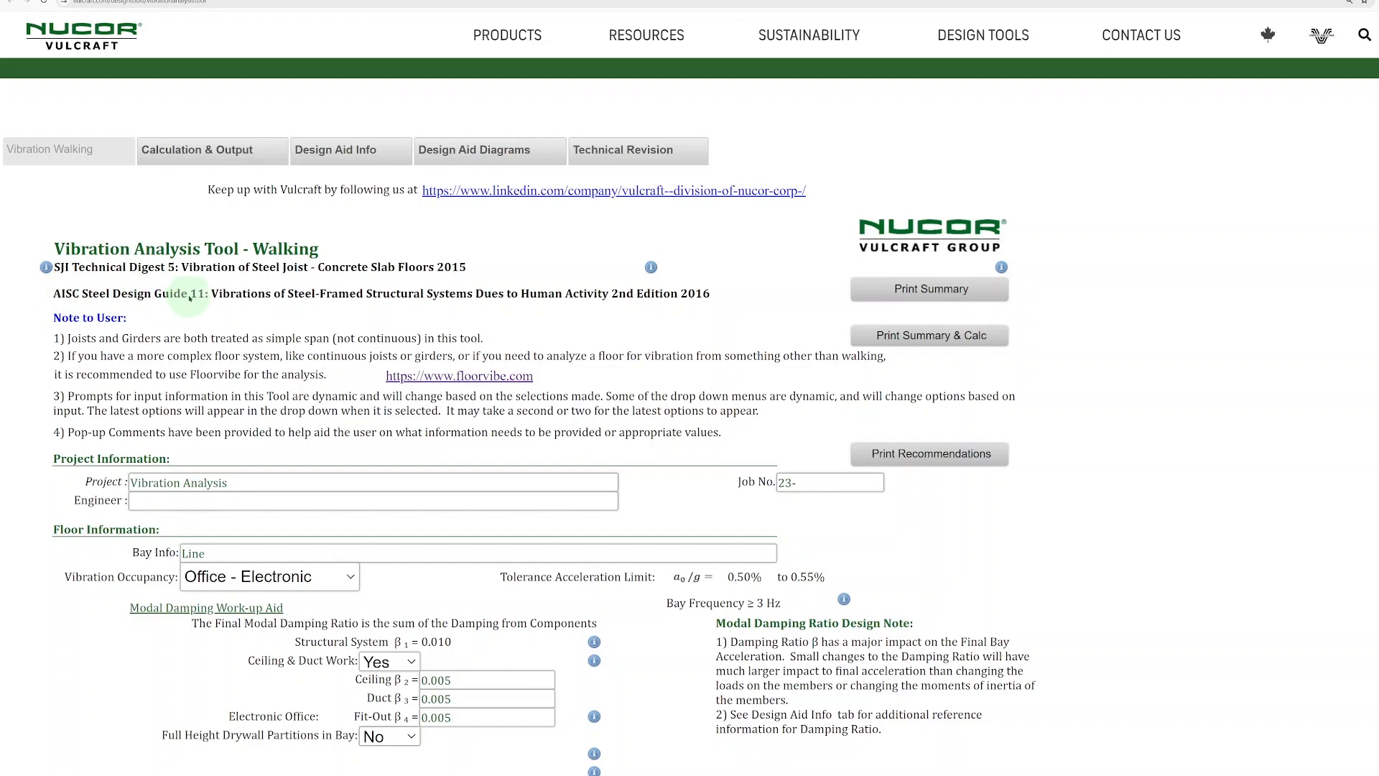
{"action": "scroll", "coordinate": [262, 318], "scroll_direction": "down", "scroll_amount": 1}
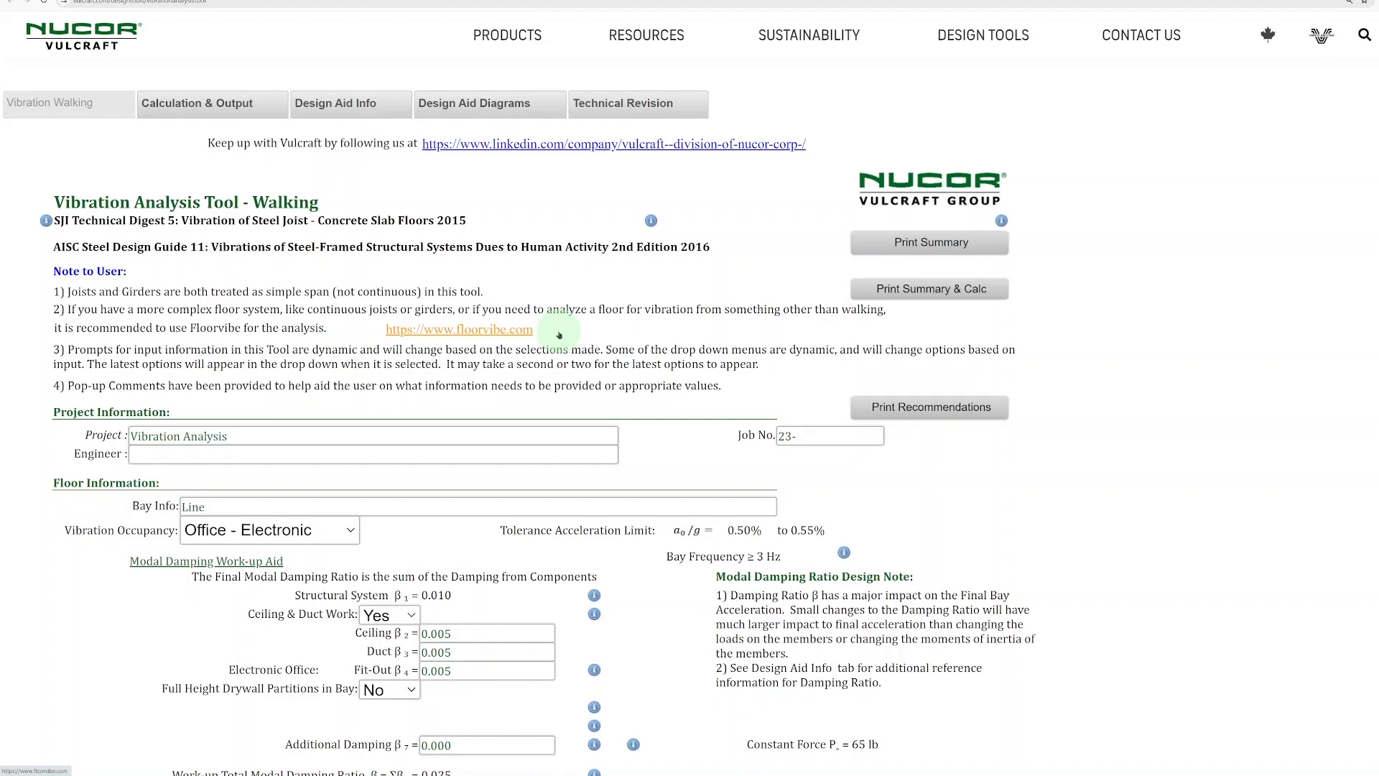
{"action": "scroll", "coordinate": [557, 338], "scroll_direction": "down", "scroll_amount": 3}
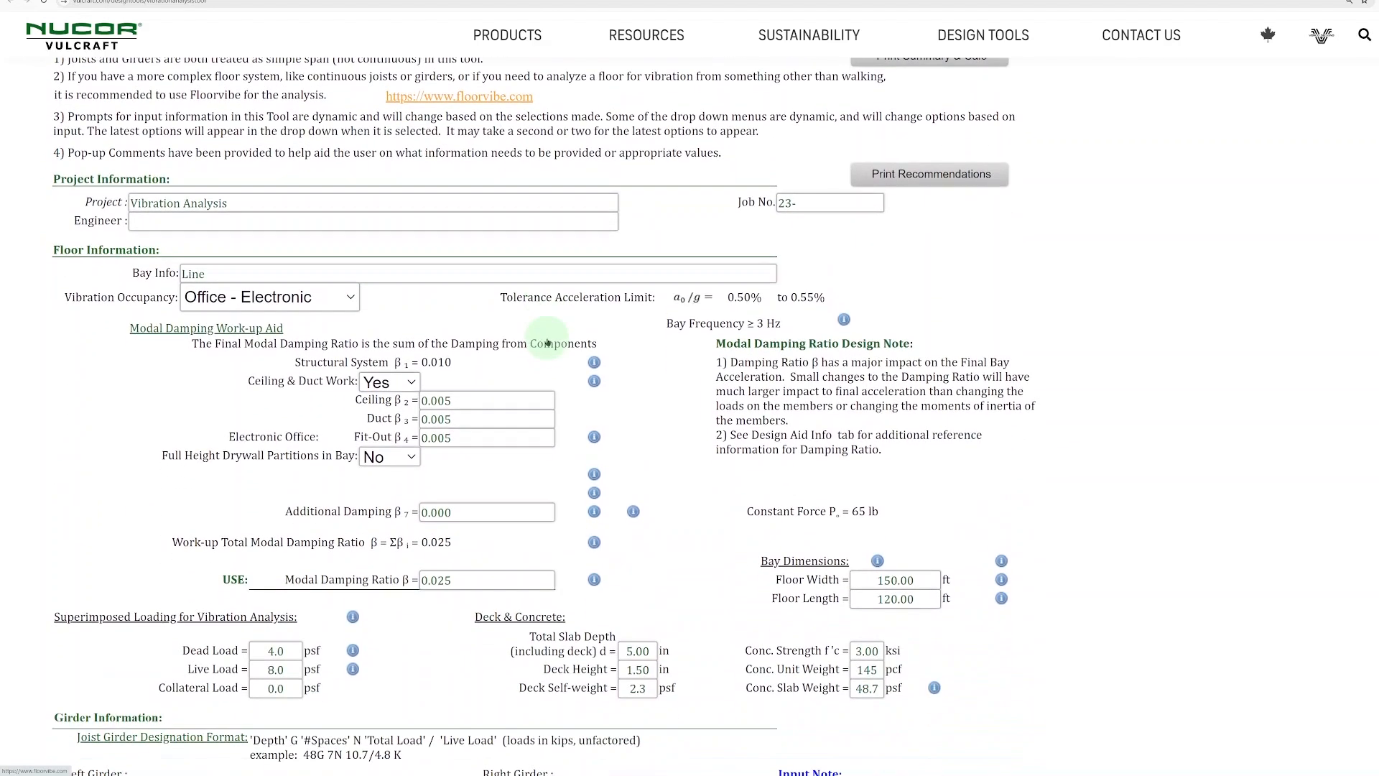
{"action": "scroll", "coordinate": [122, 405], "scroll_direction": "down", "scroll_amount": 1}
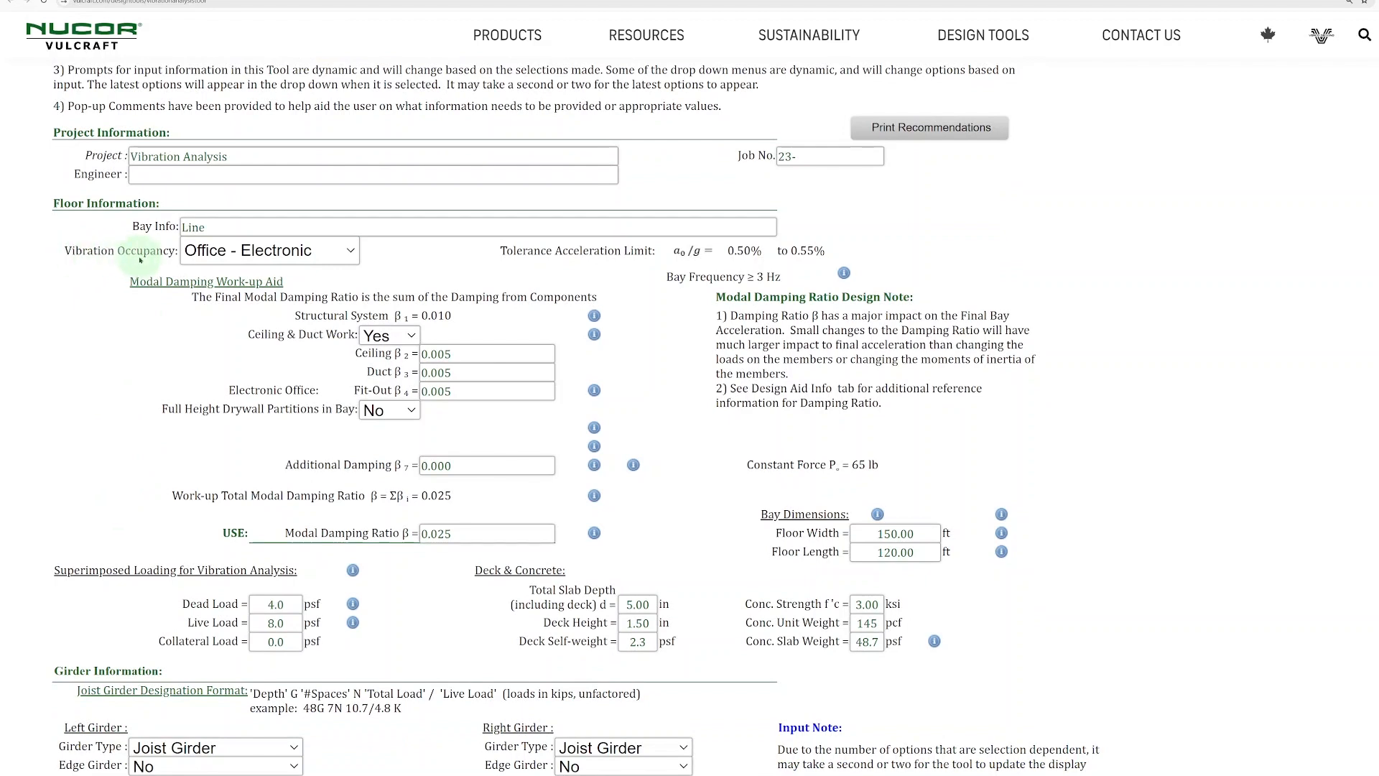
{"action": "left_click", "coordinate": [348, 249]}
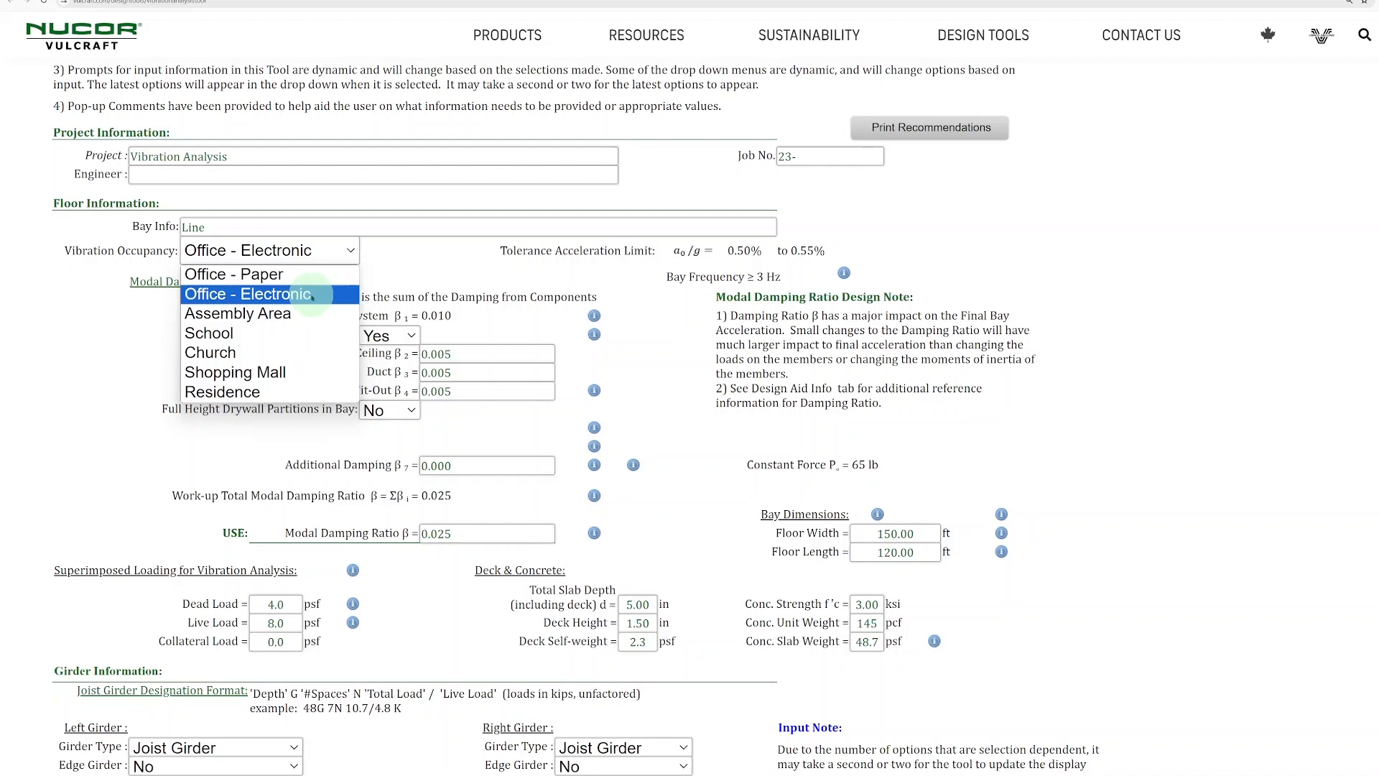
{"action": "left_click", "coordinate": [299, 276]}
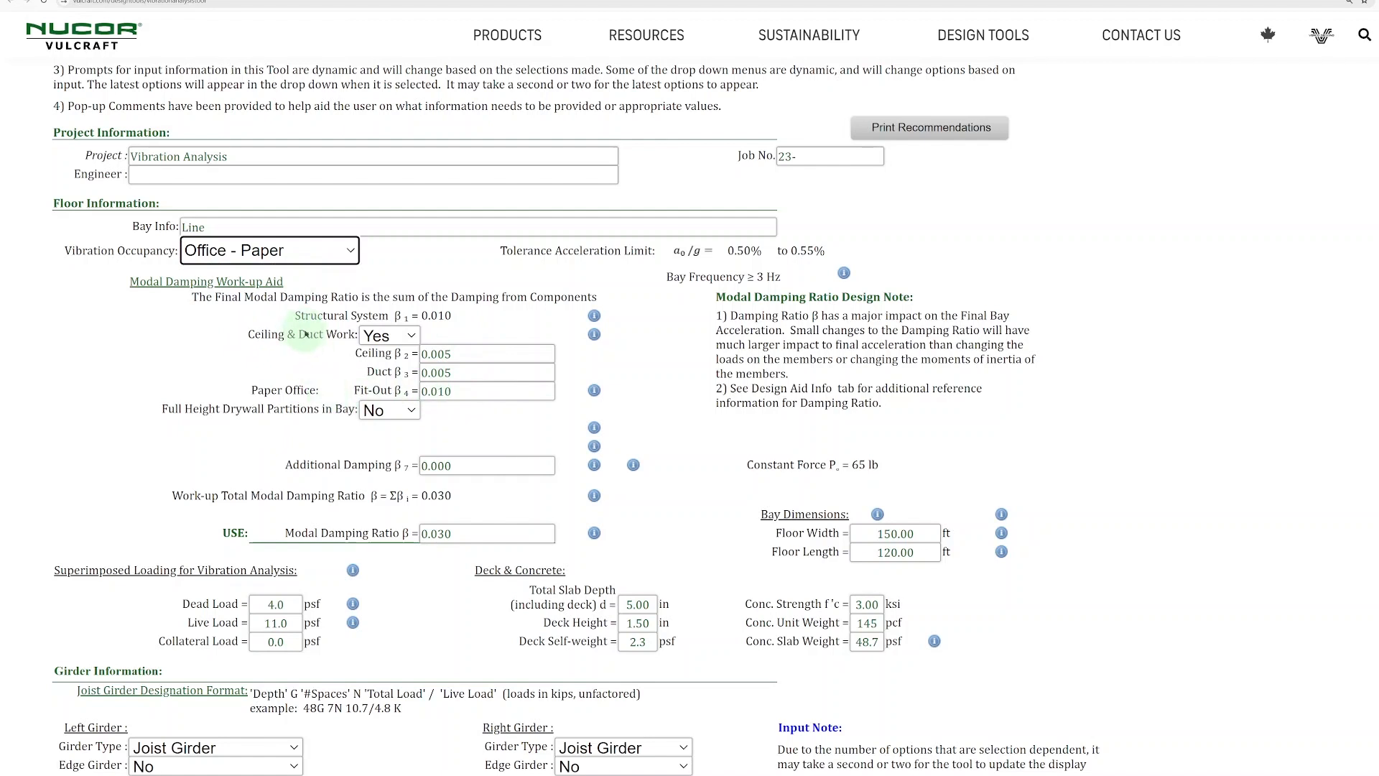
- Return the vibration occupancy to Office - Electronic
{"action": "scroll", "coordinate": [309, 337], "scroll_direction": "down", "scroll_amount": 1}
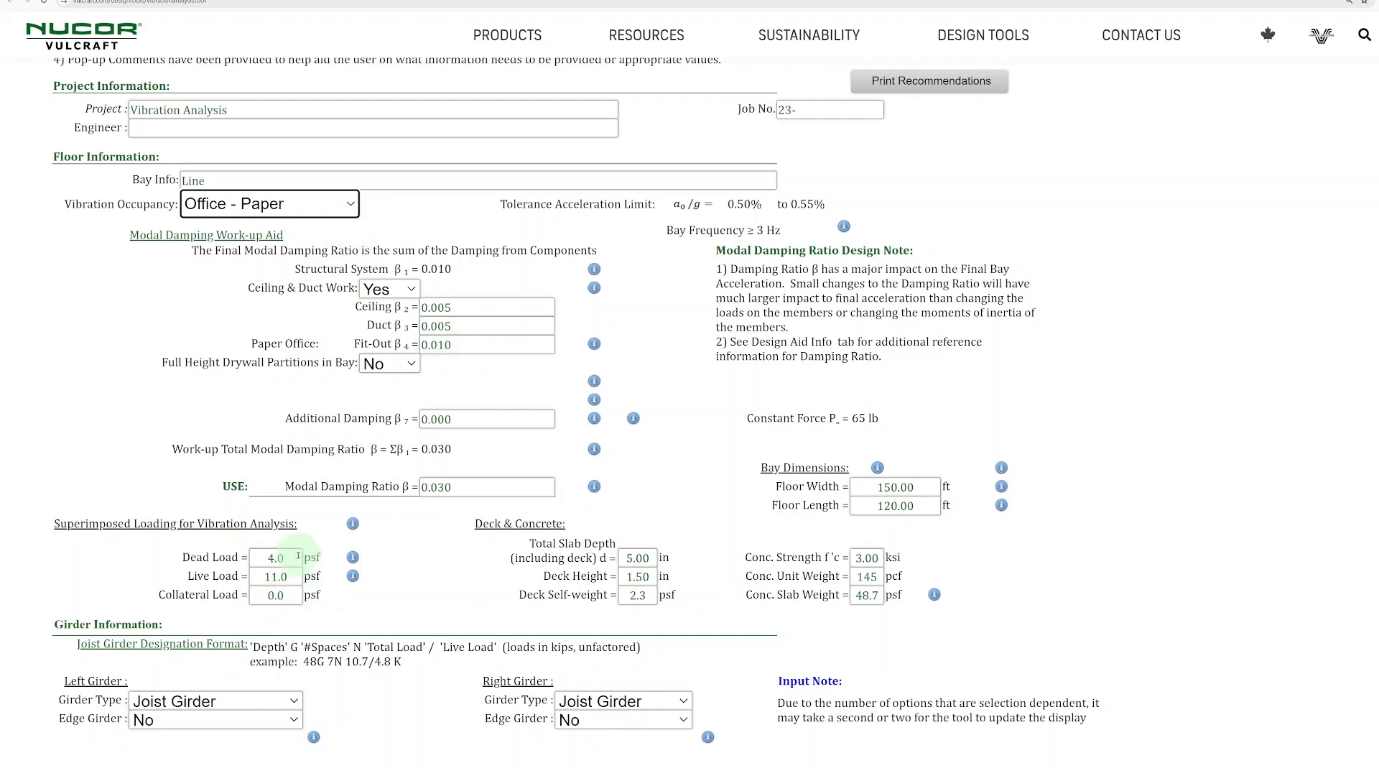
{"action": "left_click", "coordinate": [302, 208]}
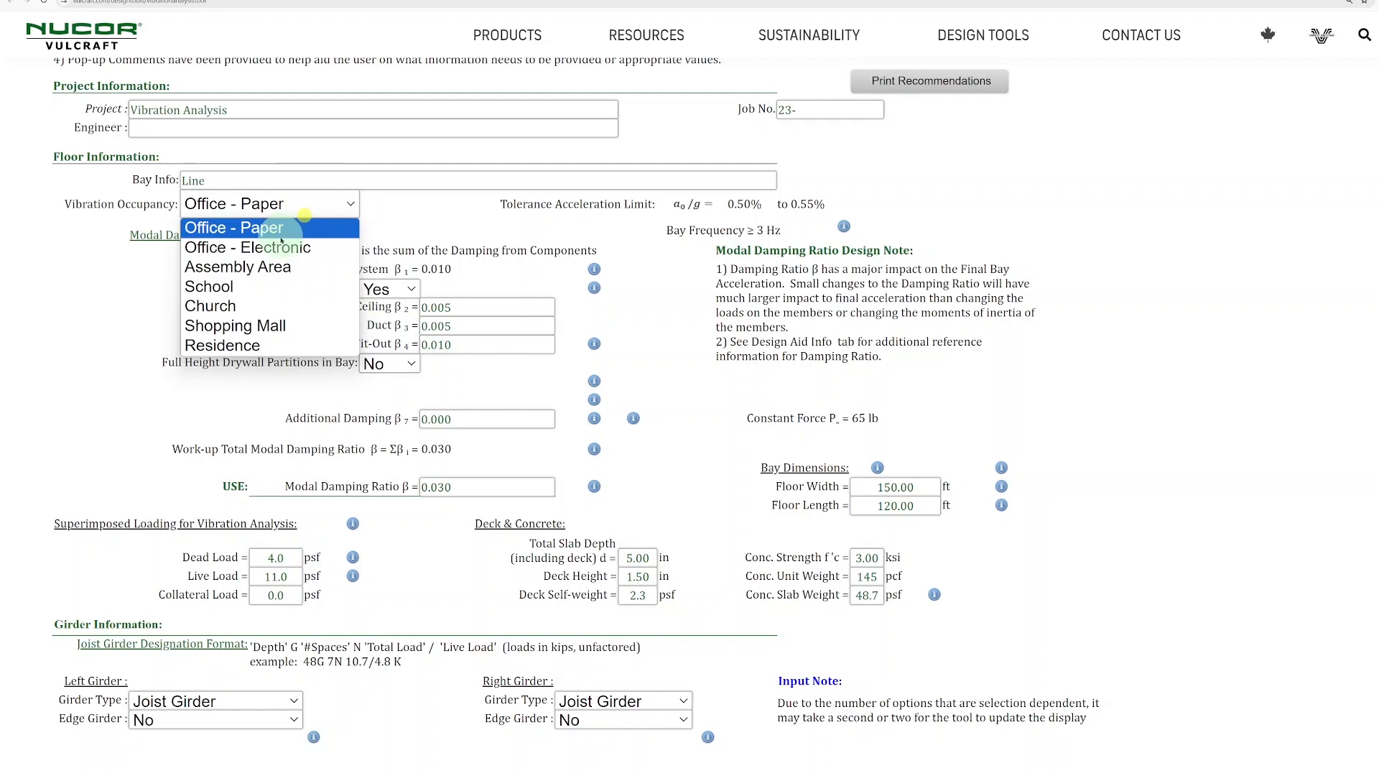
{"action": "left_click", "coordinate": [275, 250]}
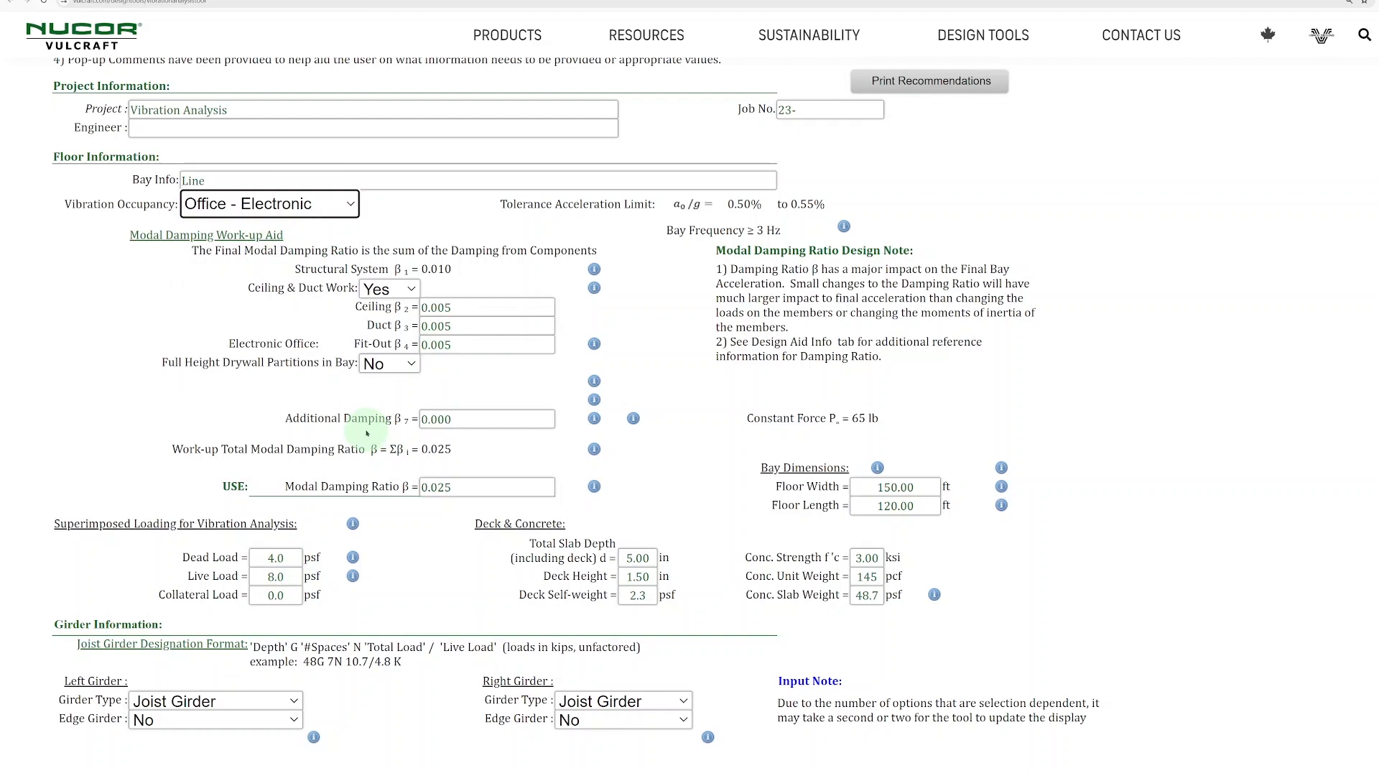
- Read the help notes on bay dimensions and on how floor length is defined
{"action": "scroll", "coordinate": [361, 435], "scroll_direction": "down", "scroll_amount": 1}
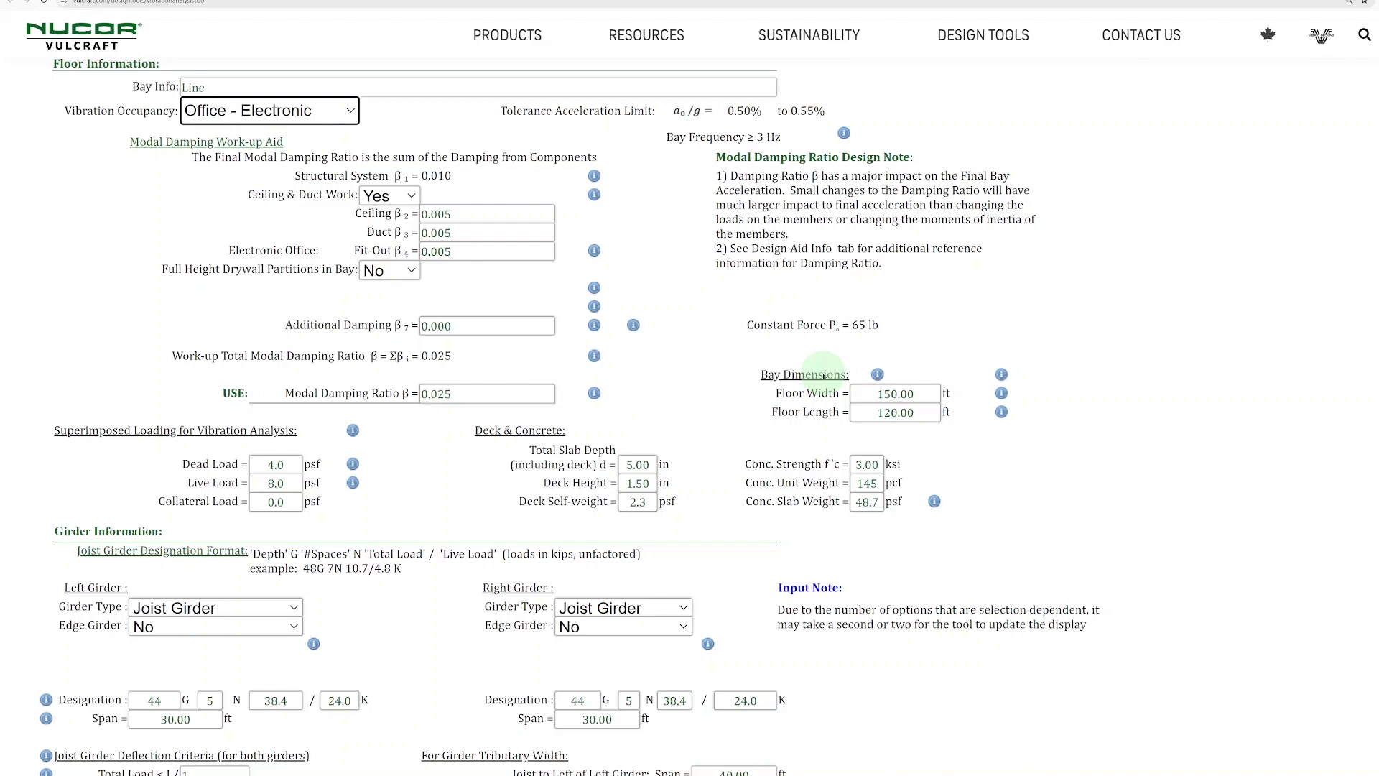
{"action": "mouse_move", "coordinate": [876, 373]}
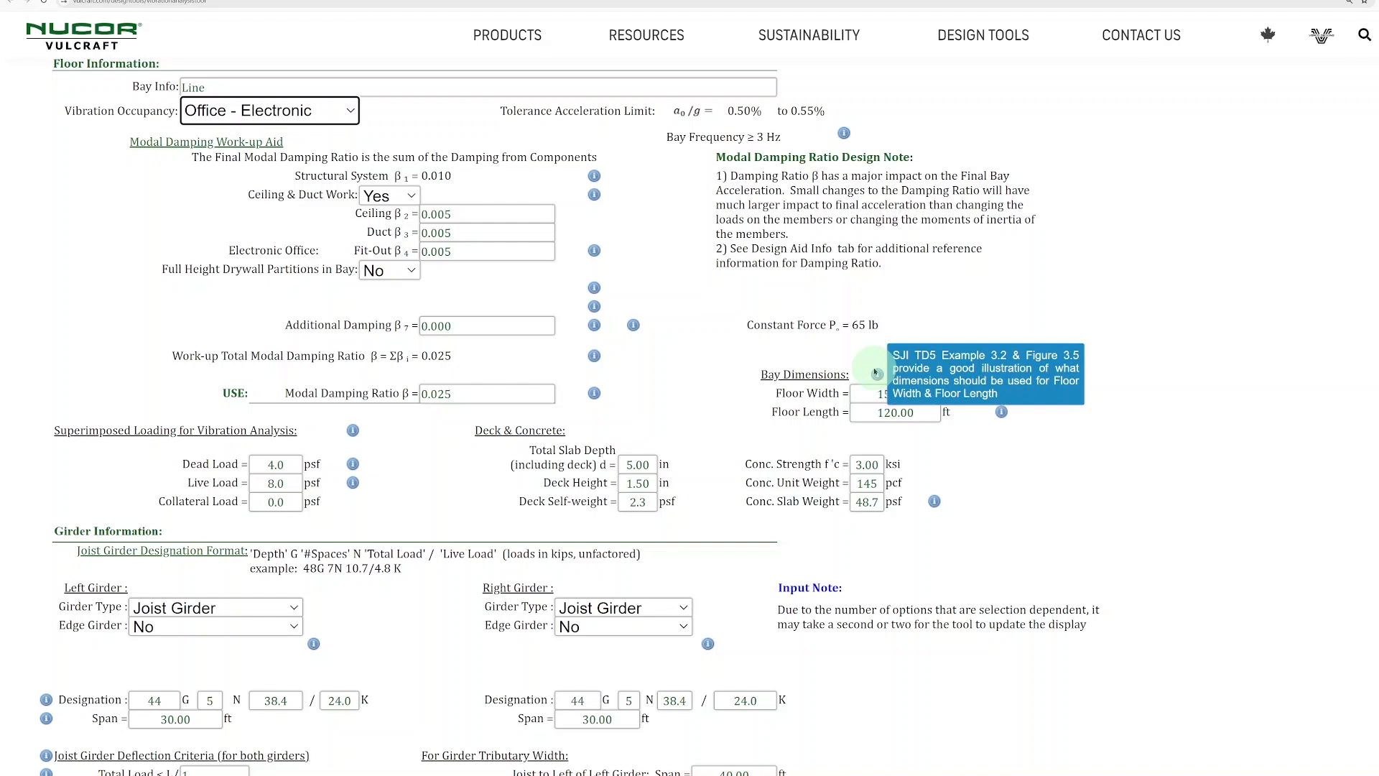
{"action": "mouse_move", "coordinate": [1003, 394]}
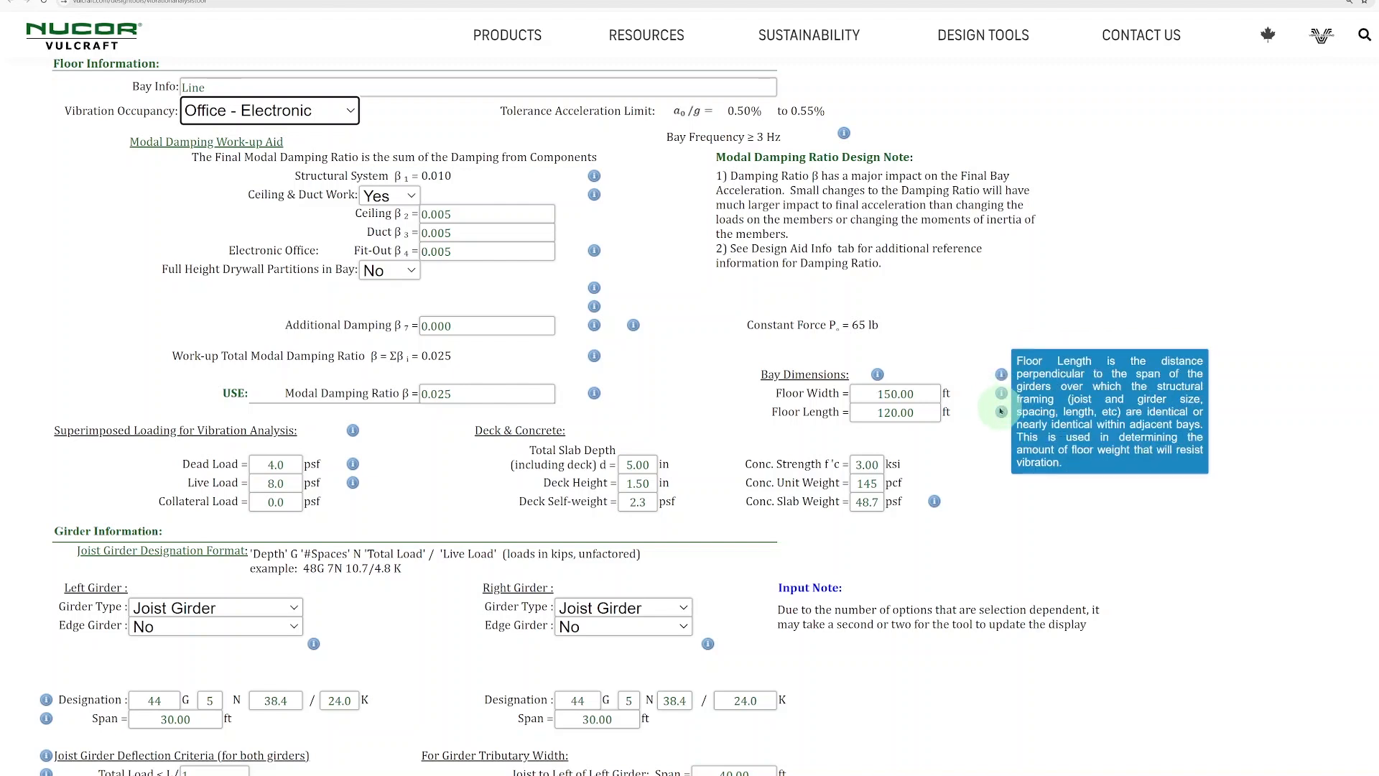
- Change the left girder type to Wide Flange and look through the available W.F. sections
{"action": "scroll", "coordinate": [1001, 412], "scroll_direction": "down", "scroll_amount": 4}
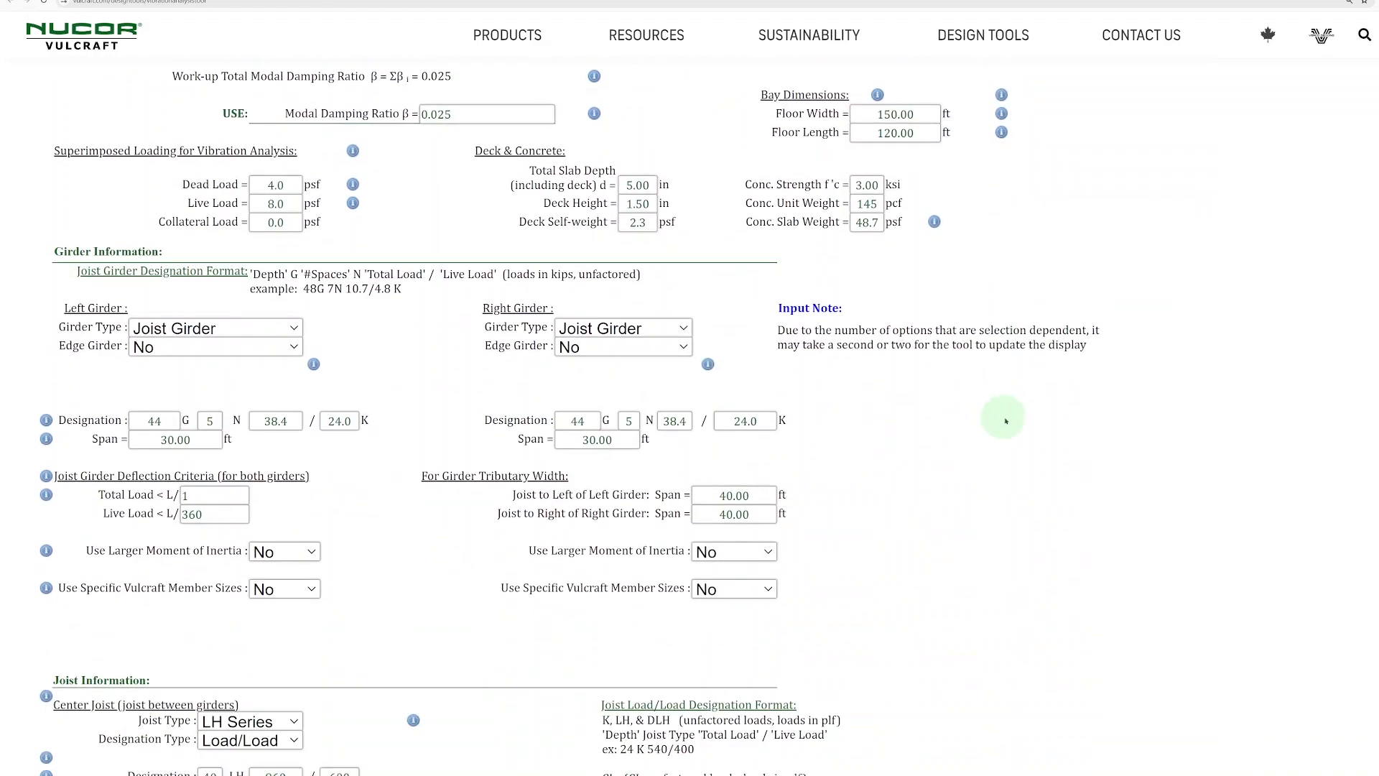
{"action": "scroll", "coordinate": [1015, 421], "scroll_direction": "down", "scroll_amount": 1}
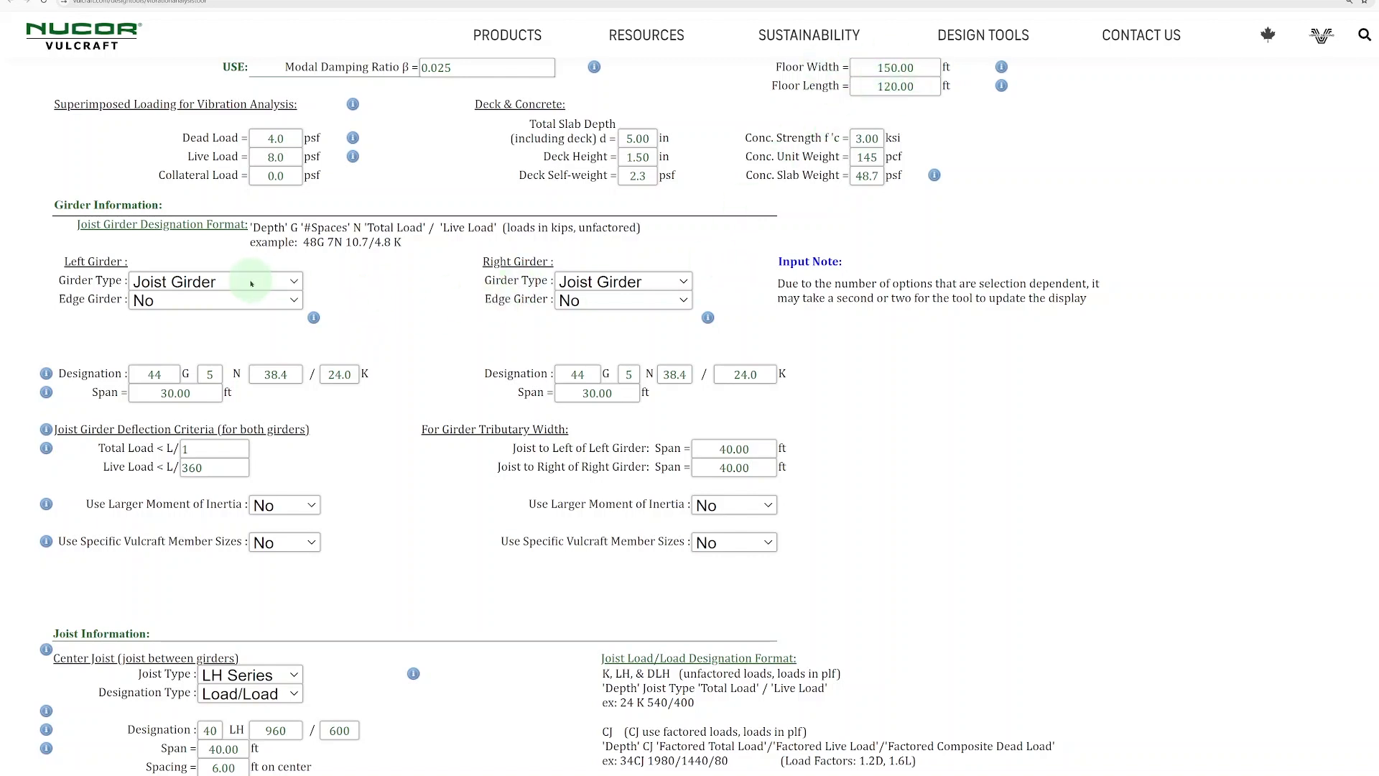
{"action": "left_click", "coordinate": [256, 284]}
{"action": "left_click", "coordinate": [230, 299]}
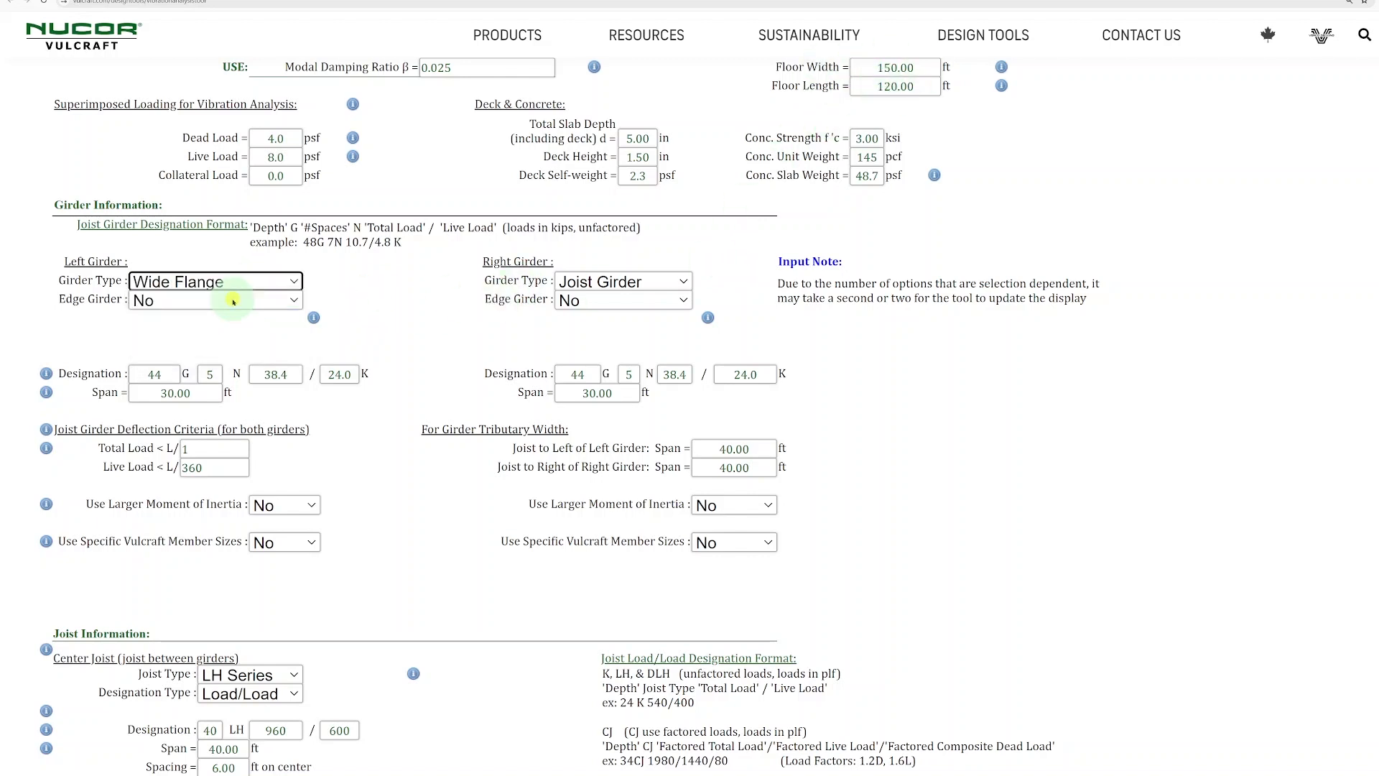
{"action": "left_click", "coordinate": [256, 355]}
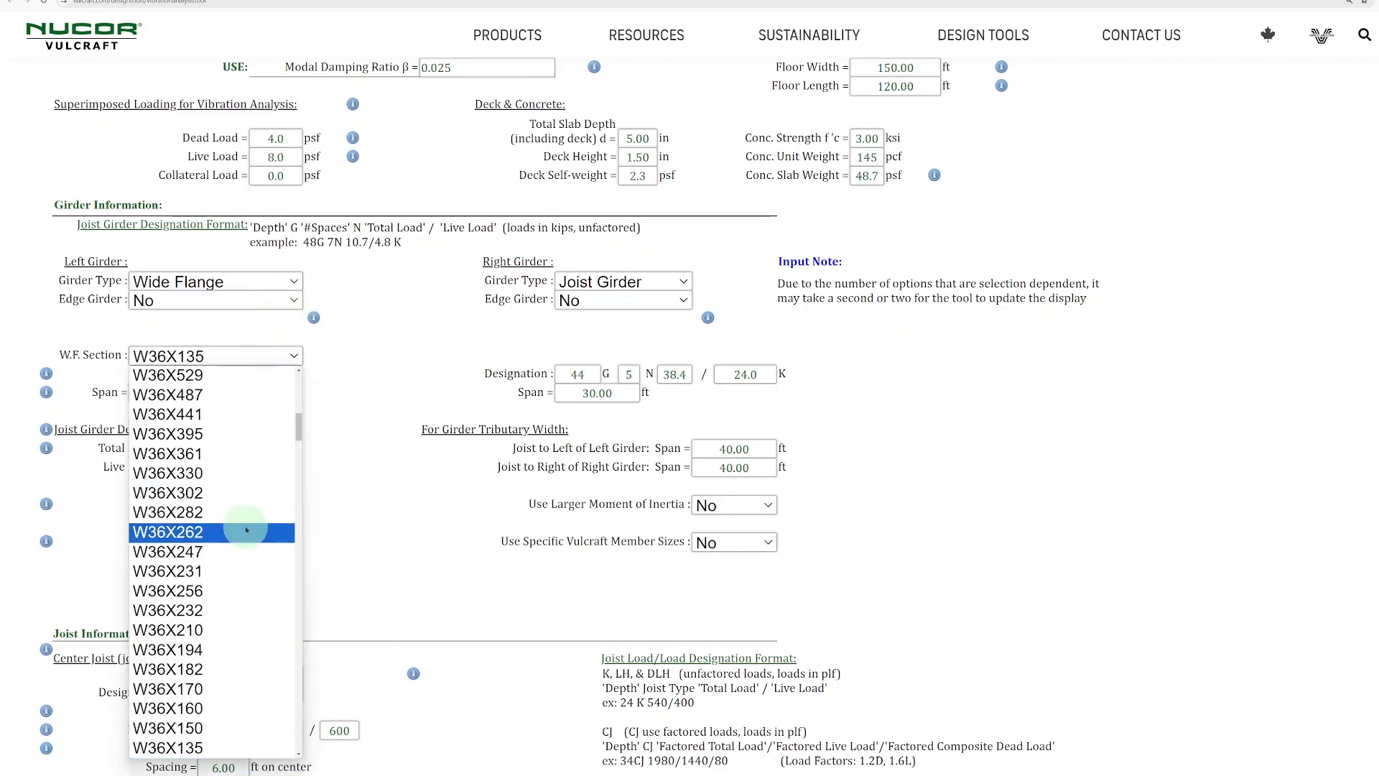
- Try Wall as the left girder type and switch it back to Joist Girder
{"action": "left_click", "coordinate": [277, 282]}
{"action": "left_click", "coordinate": [208, 336]}
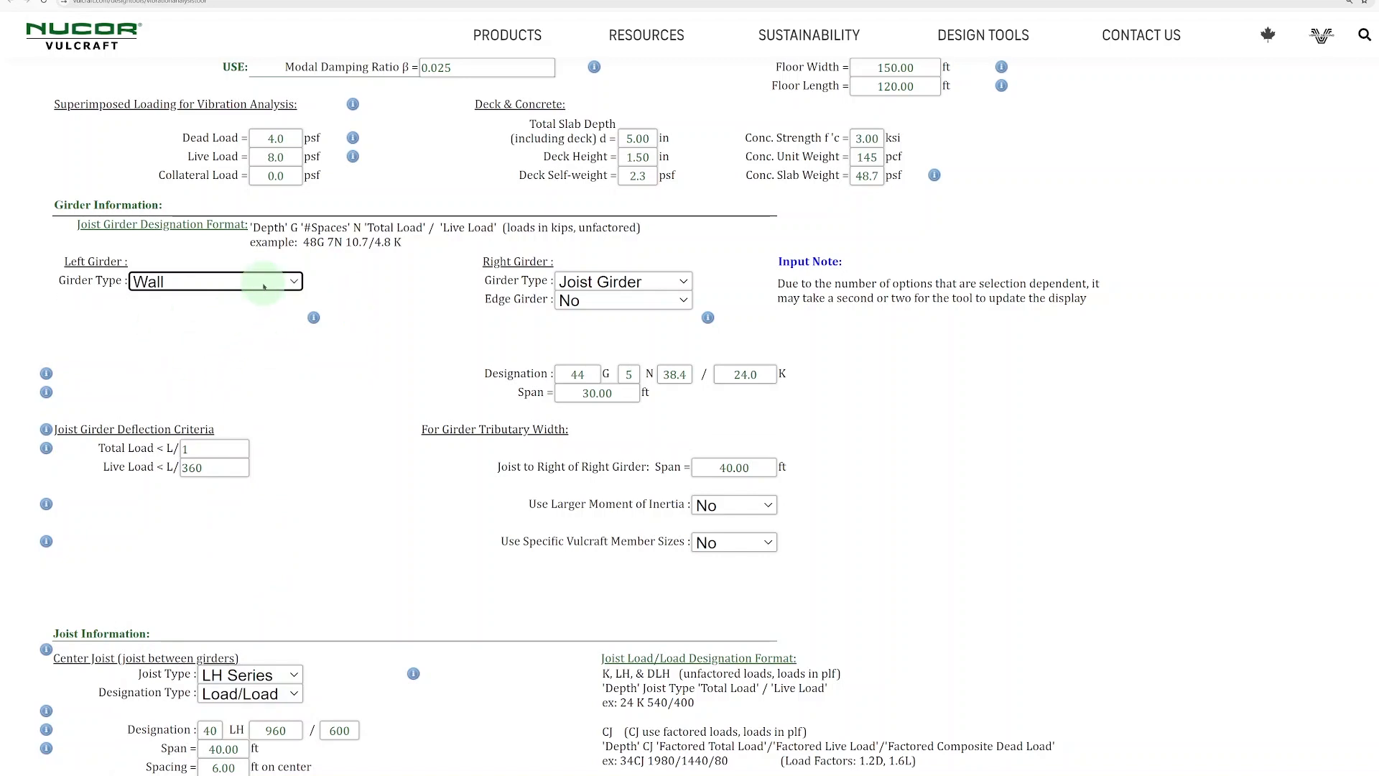
{"action": "left_click", "coordinate": [262, 281]}
{"action": "left_click", "coordinate": [215, 319]}
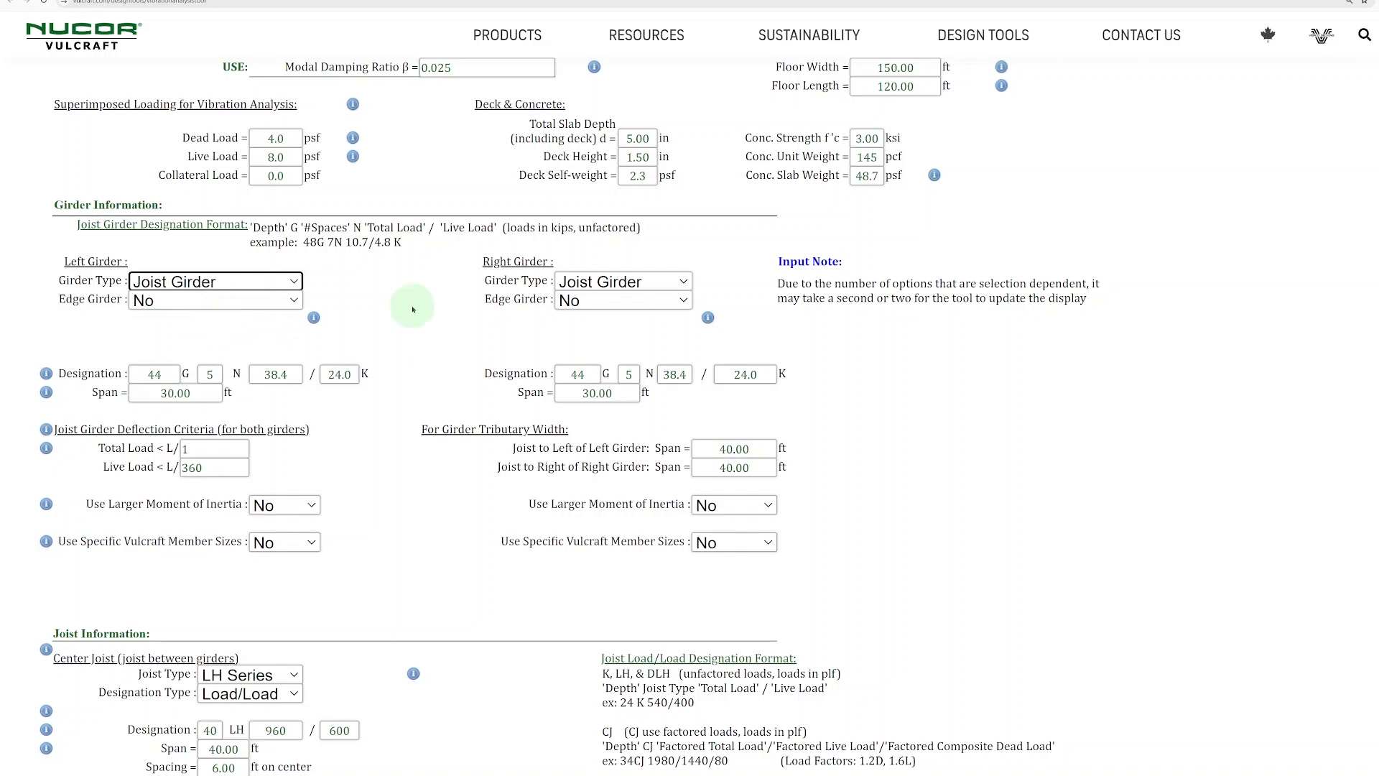
- Enable the larger moment of inertia for the left girder and set its Girder Ichord to 8,000 in⁴
{"action": "scroll", "coordinate": [413, 309], "scroll_direction": "down", "scroll_amount": 1}
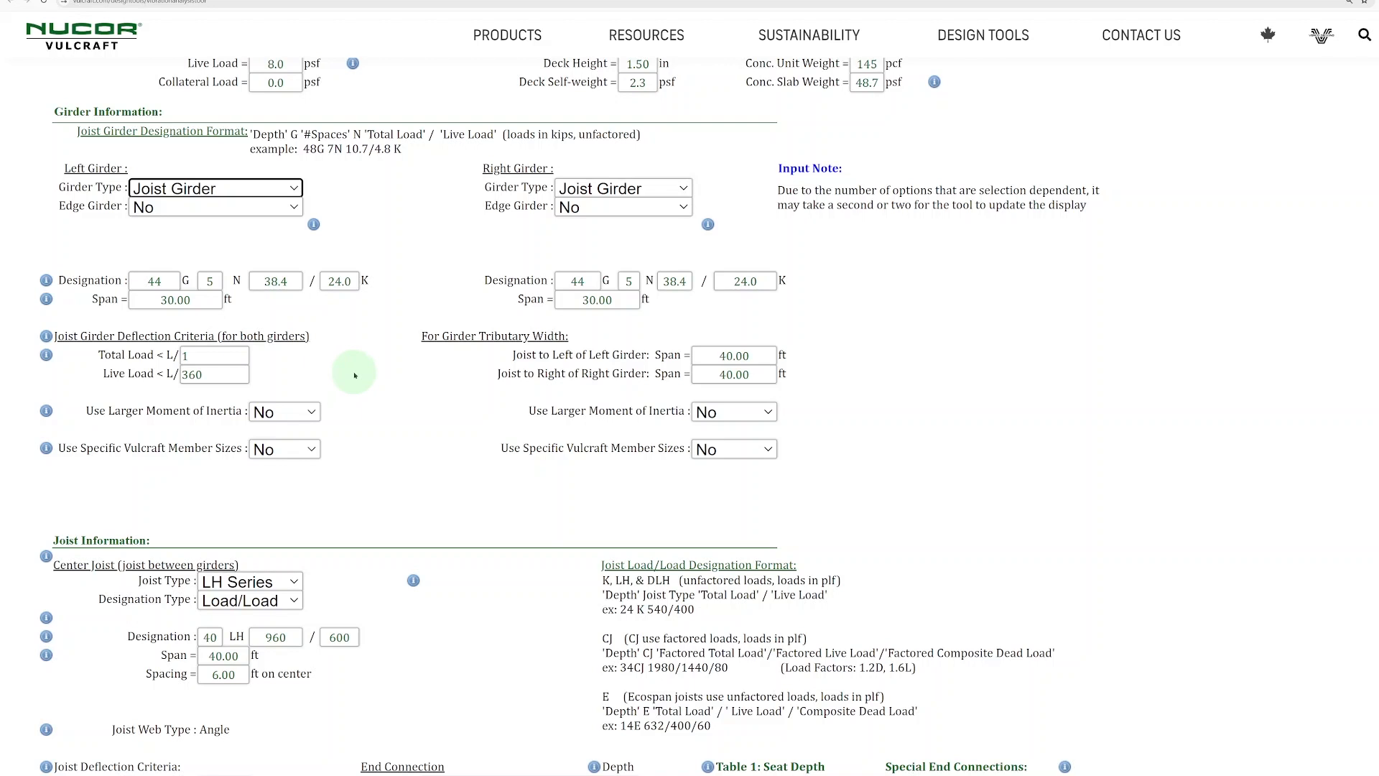
{"action": "scroll", "coordinate": [355, 375], "scroll_direction": "down", "scroll_amount": 1}
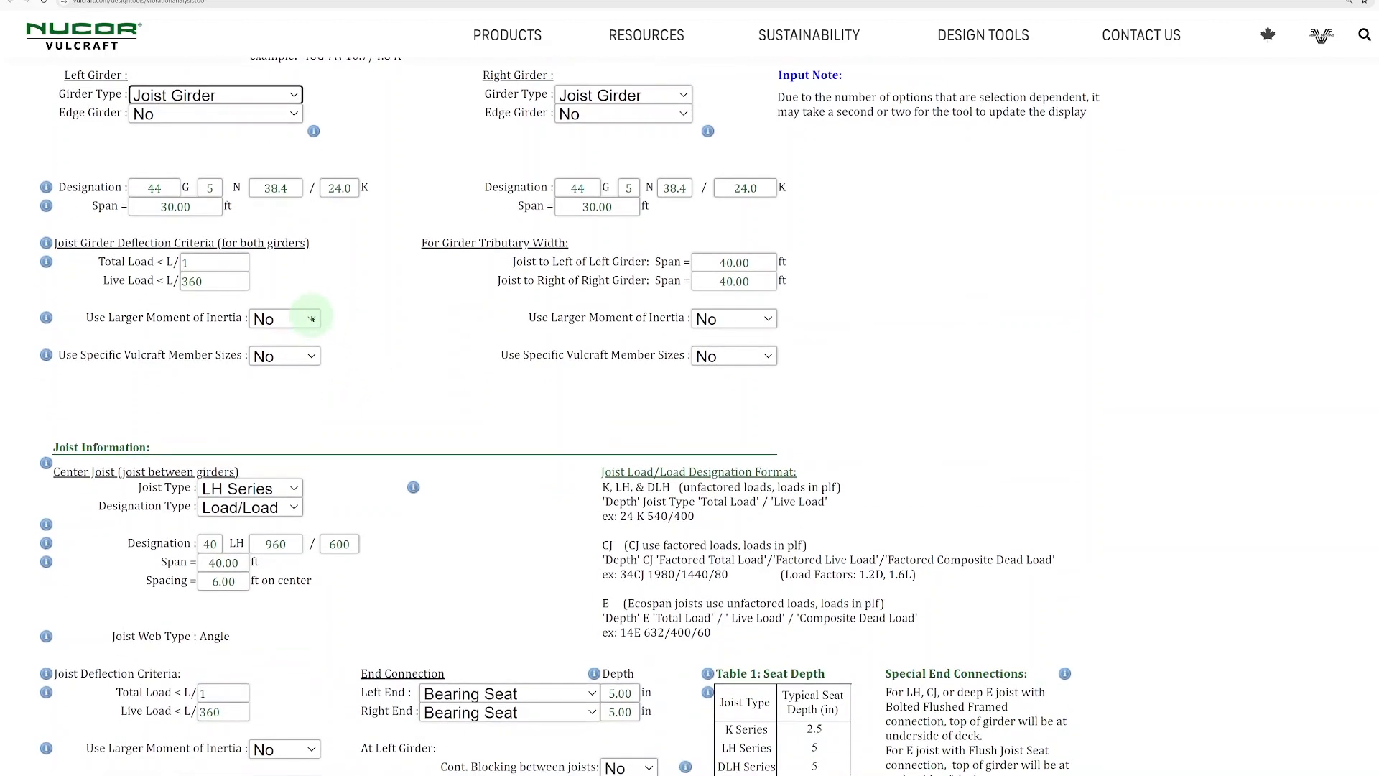
{"action": "left_click", "coordinate": [313, 318]}
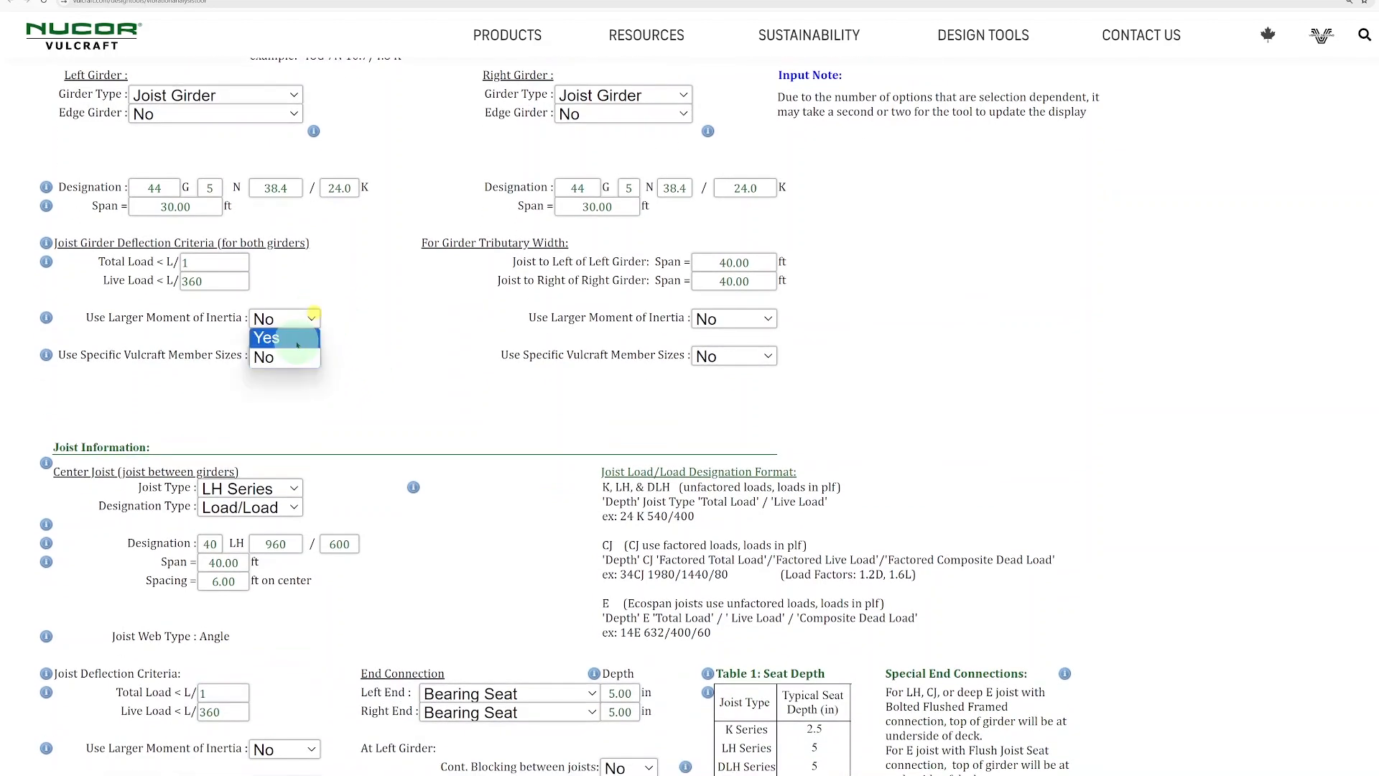
{"action": "left_click", "coordinate": [296, 336]}
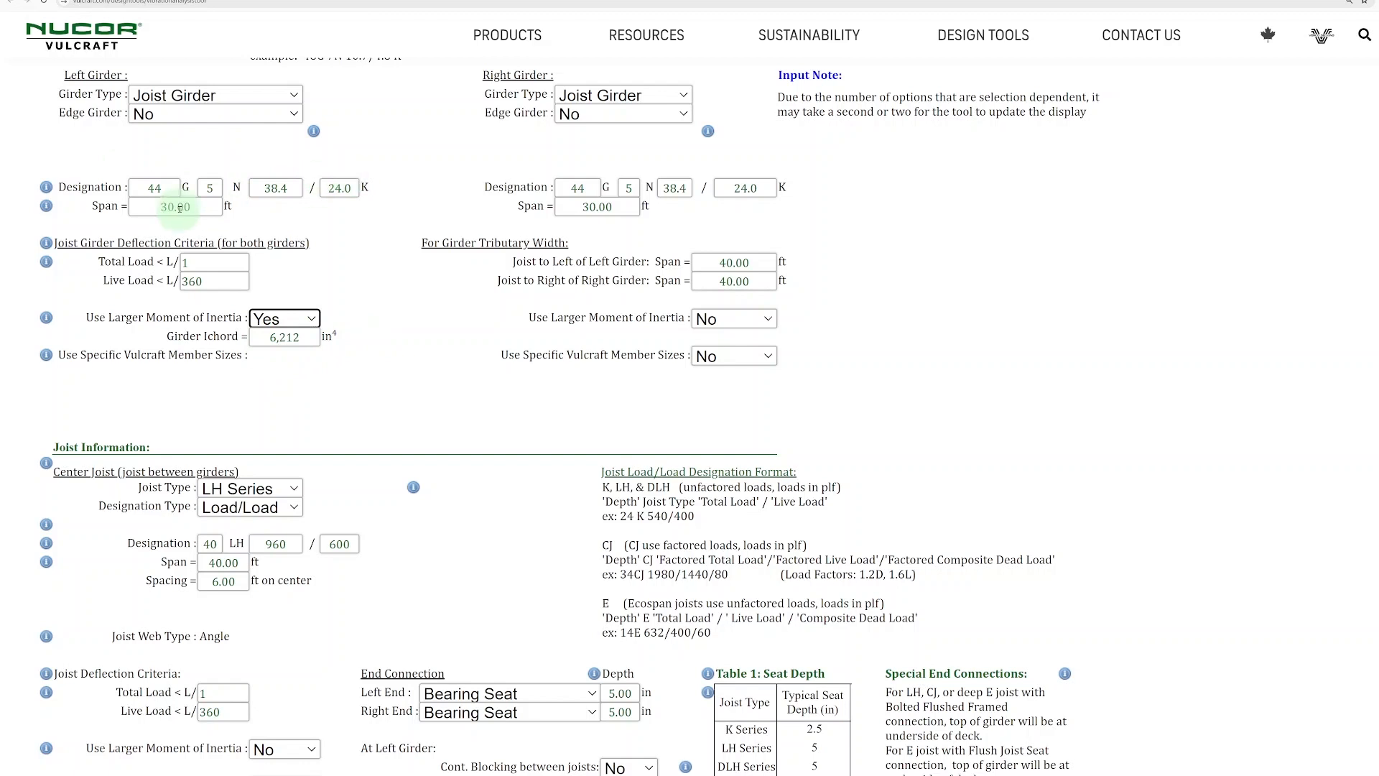
{"action": "key", "text": "Tab"}
{"action": "type", "text": "8,"}
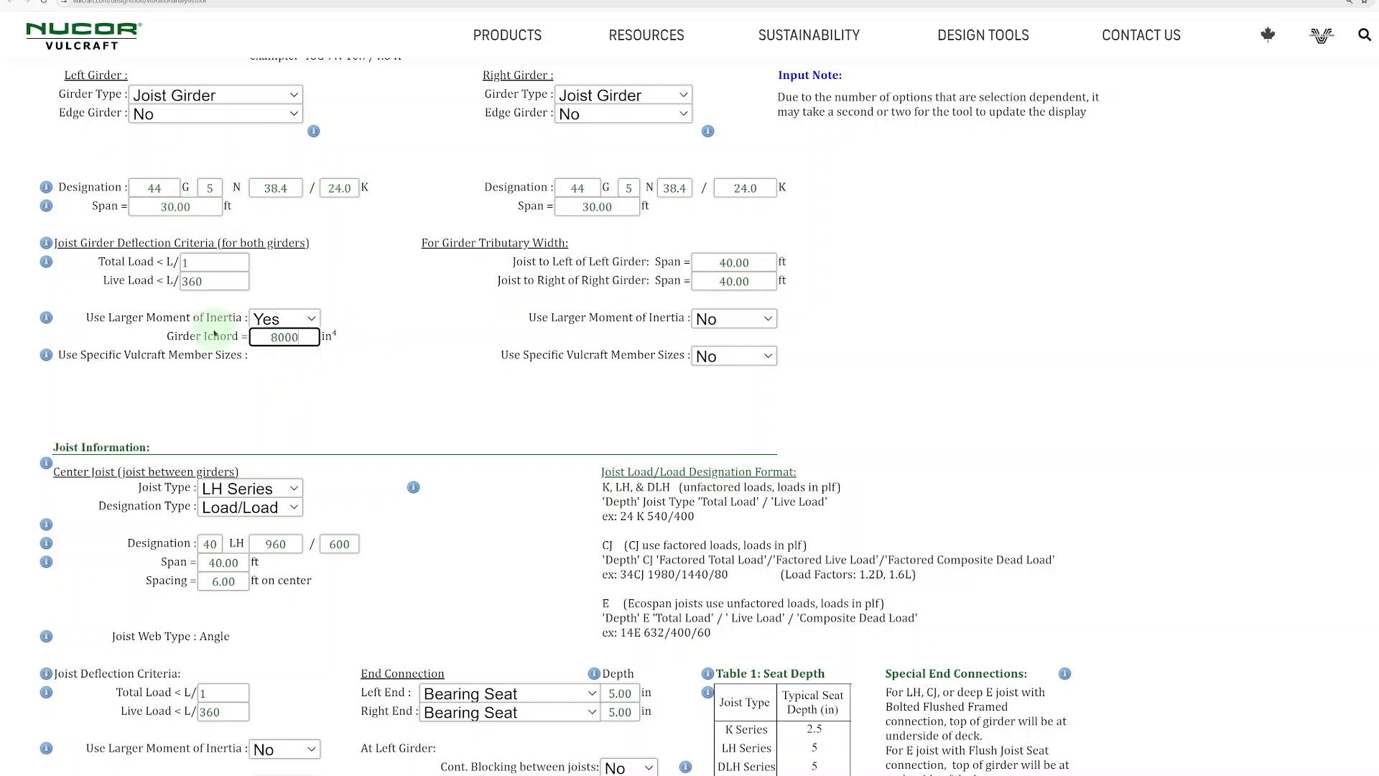
{"action": "type", "text": "000"}
{"action": "key", "text": "Tab"}
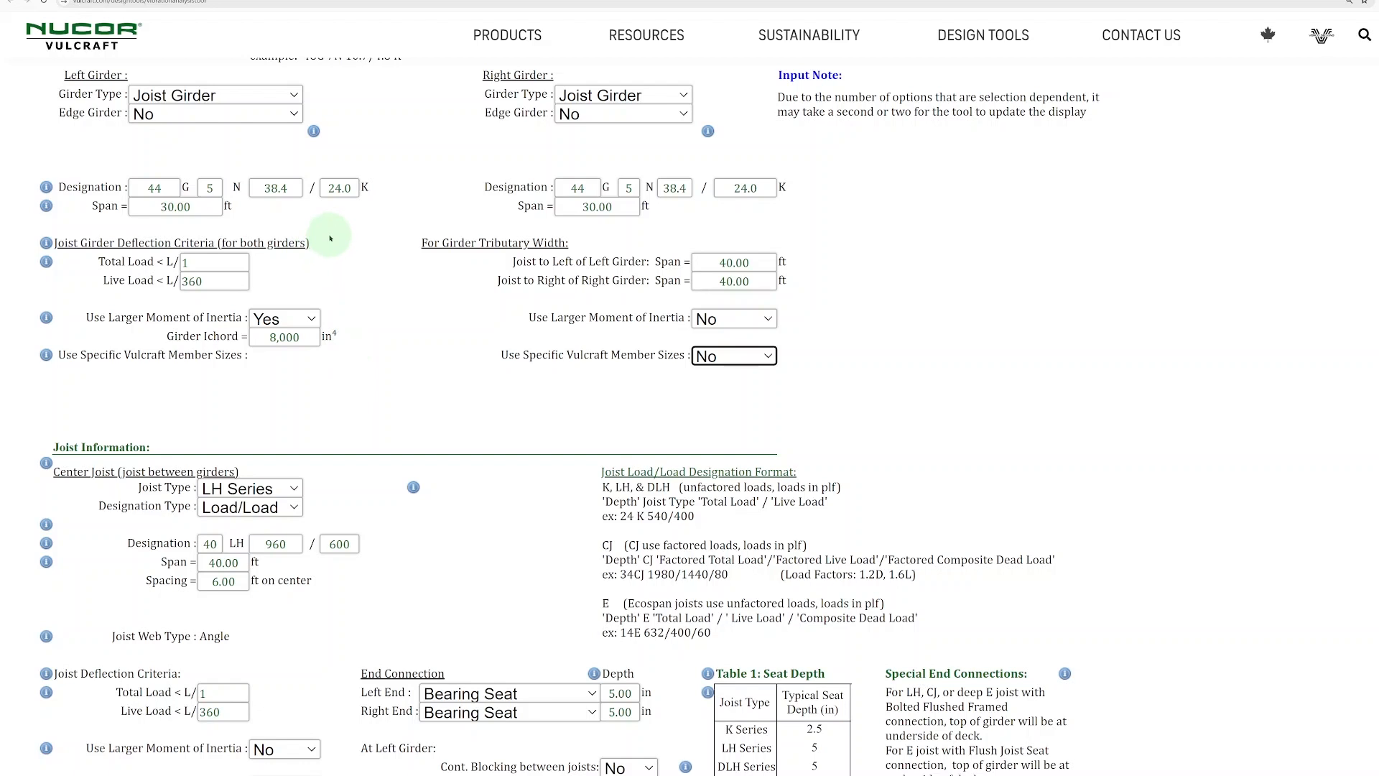
- Set Use Larger Moment of Inertia back to No for the left girder
{"action": "left_click", "coordinate": [309, 318]}
{"action": "left_click", "coordinate": [282, 358]}
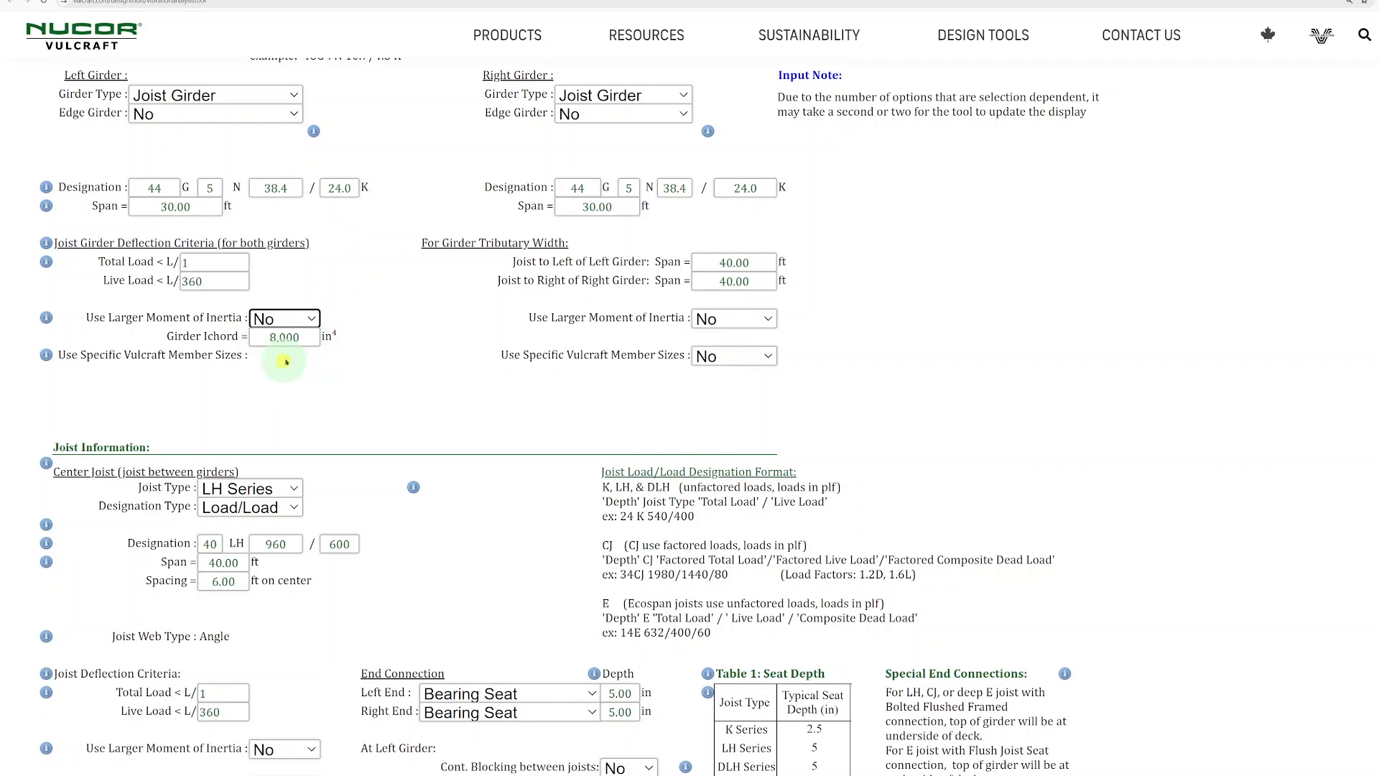
- Try CJ Series as the center joist type and return it to LH Series
{"action": "scroll", "coordinate": [383, 330], "scroll_direction": "down", "scroll_amount": 3}
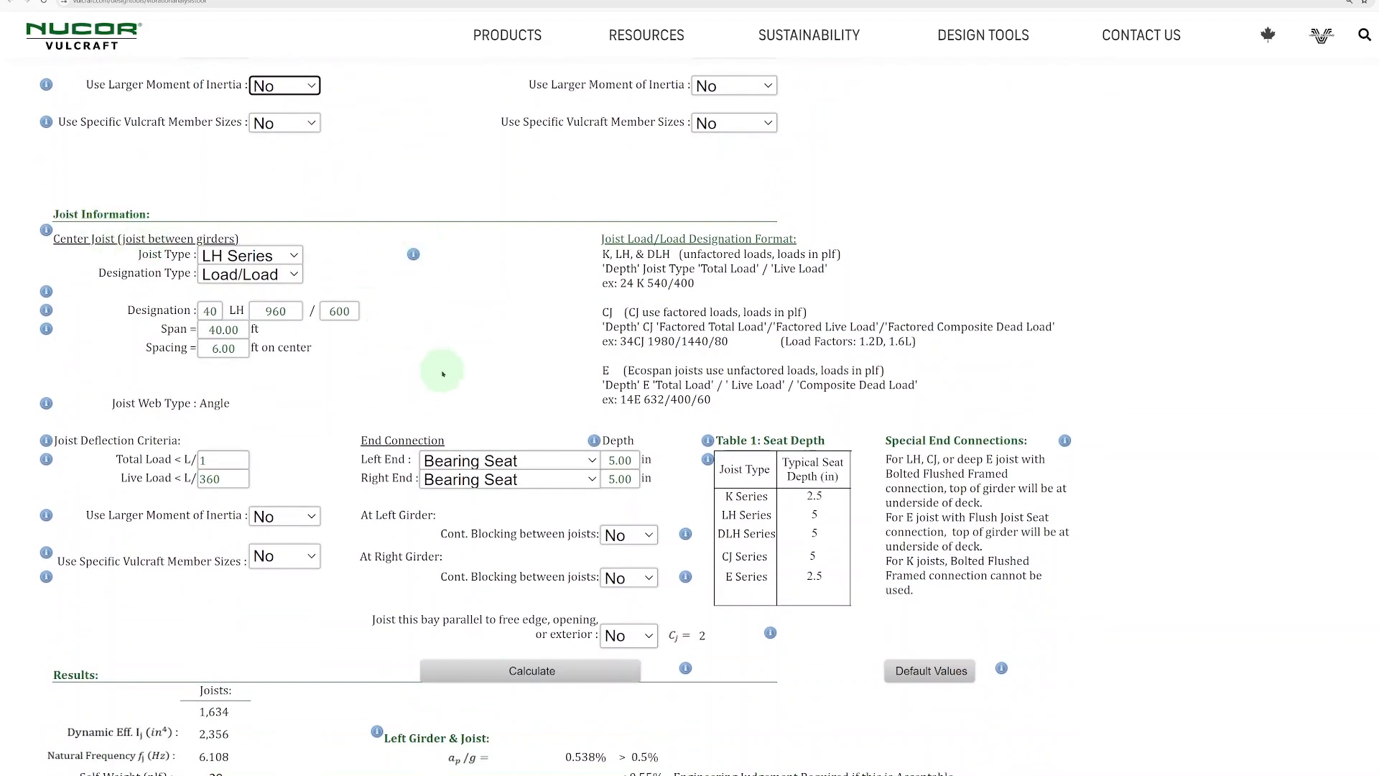
{"action": "scroll", "coordinate": [399, 377], "scroll_direction": "down", "scroll_amount": 1}
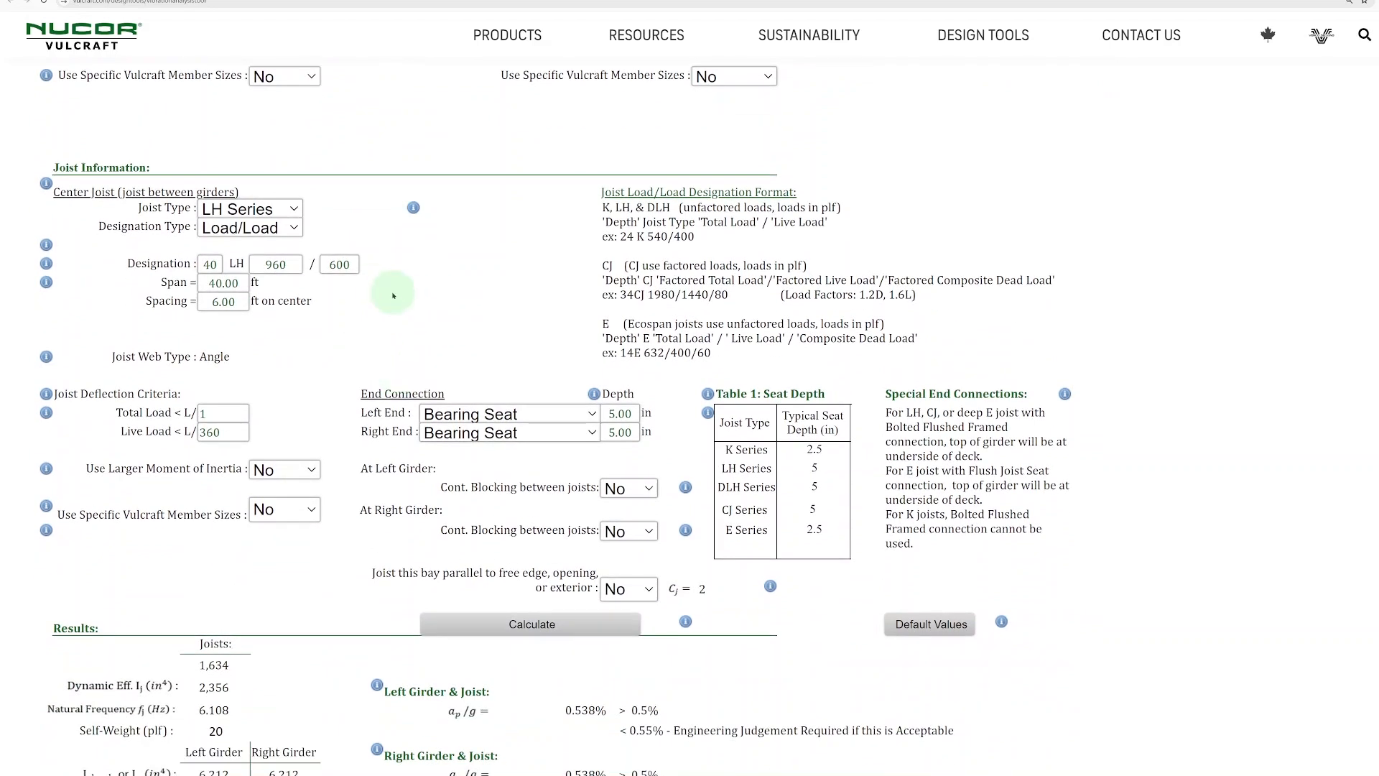
{"action": "left_click", "coordinate": [277, 209]}
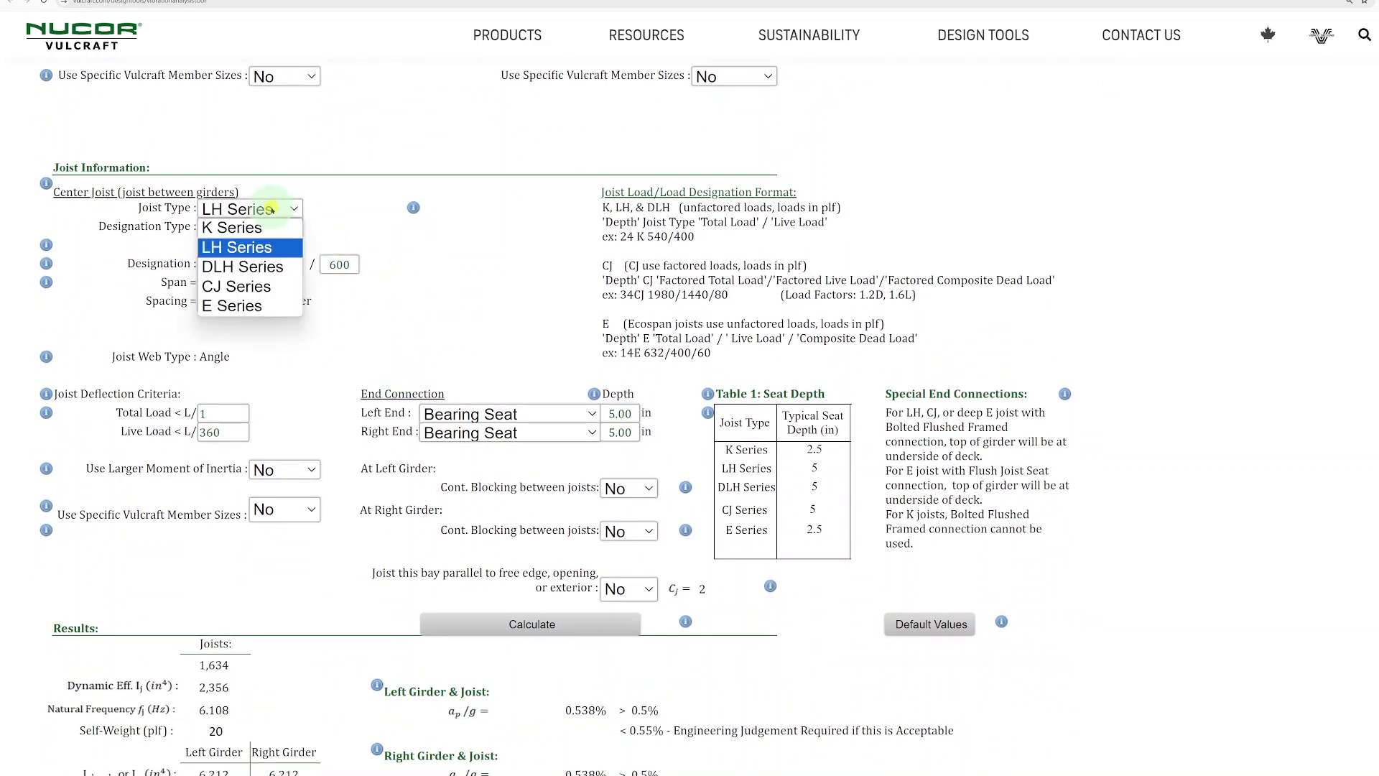
{"action": "left_click", "coordinate": [276, 286]}
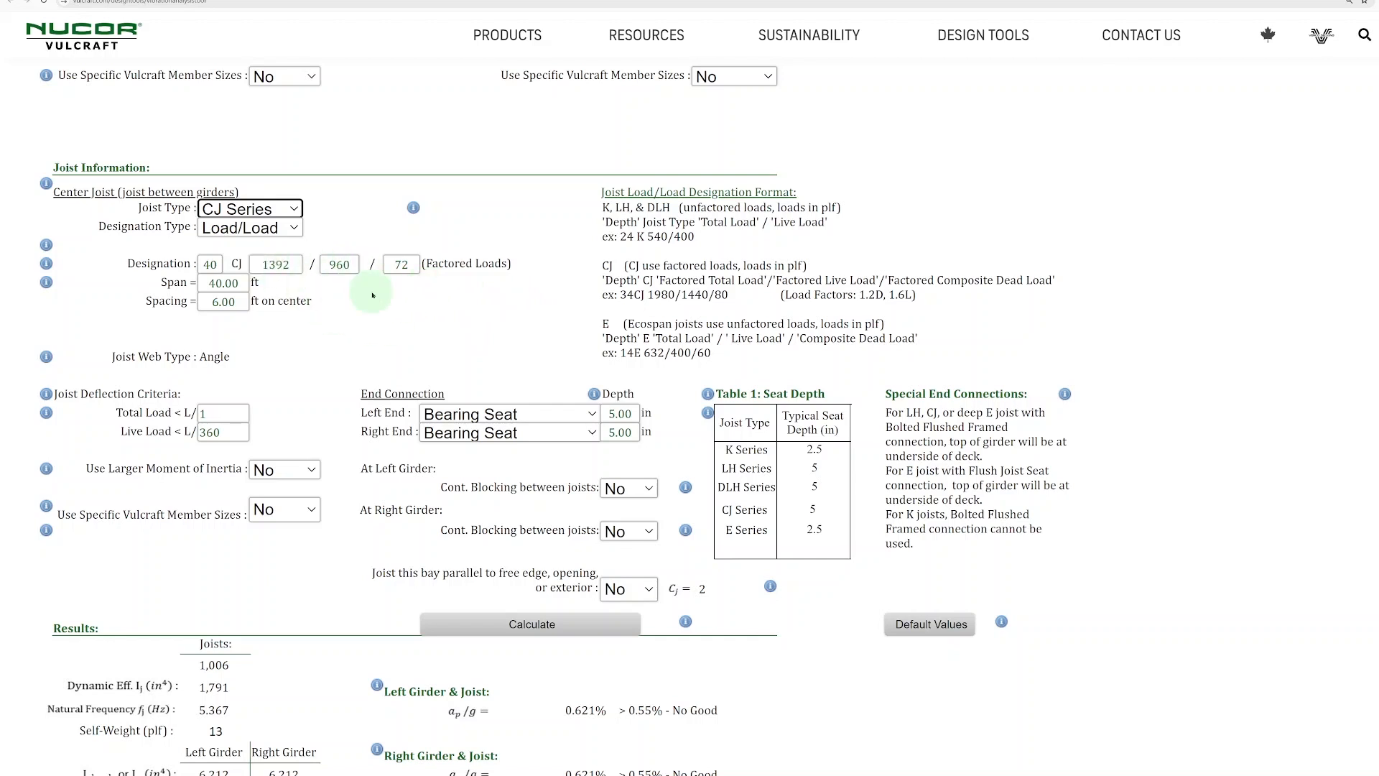
{"action": "left_click", "coordinate": [292, 207]}
{"action": "left_click", "coordinate": [266, 246]}
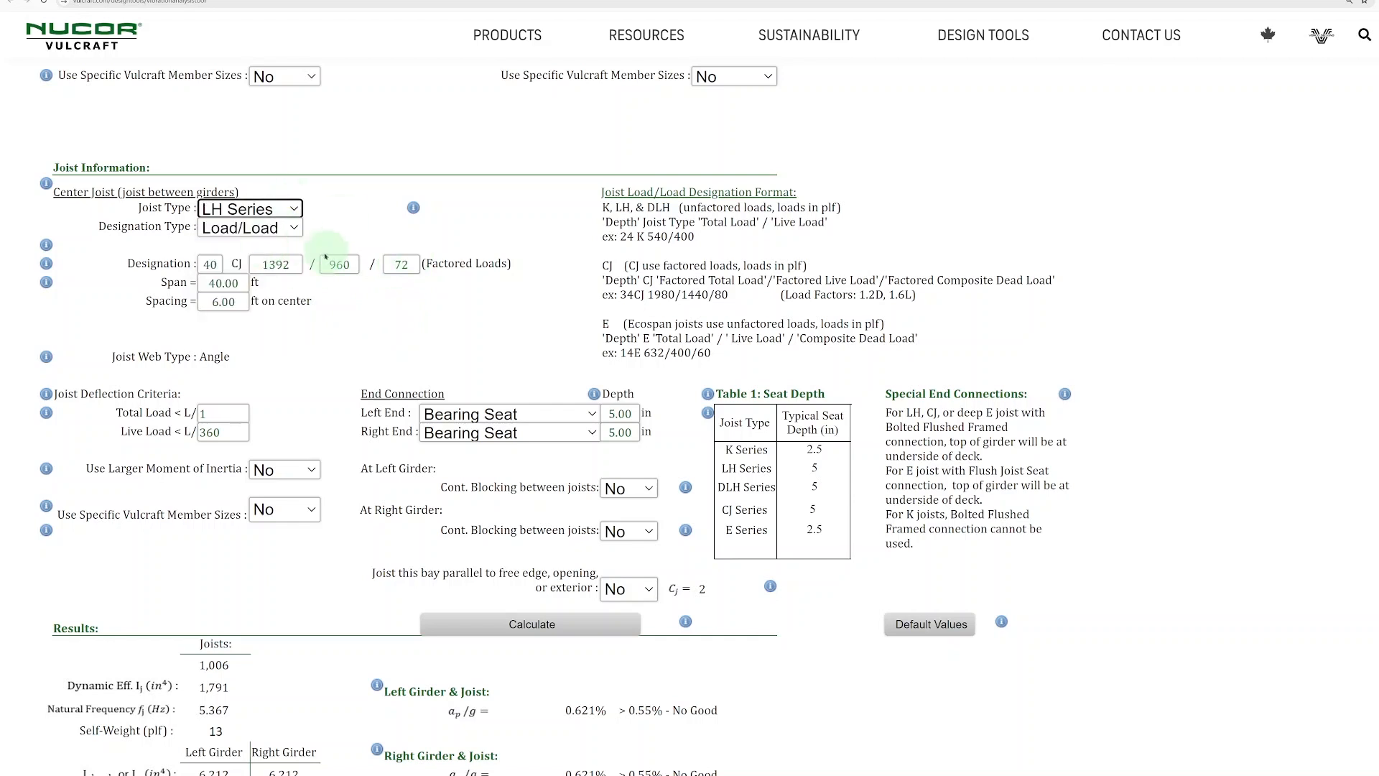
- Try the SJI Standard designation type for the LH Series center joist and look through the available joist designations
{"action": "left_click", "coordinate": [293, 228]}
{"action": "left_click", "coordinate": [280, 246]}
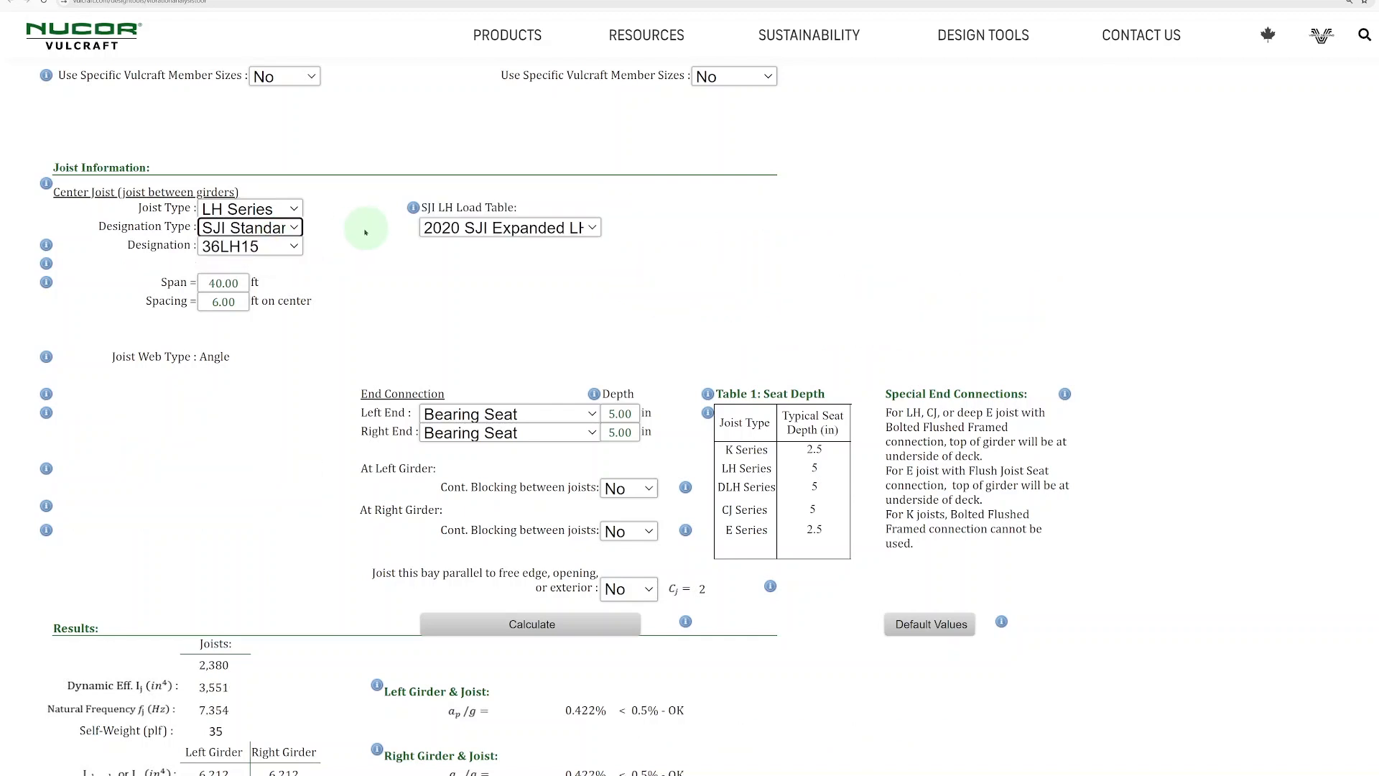
{"action": "left_click", "coordinate": [288, 246]}
{"action": "scroll", "coordinate": [257, 365], "scroll_direction": "down", "scroll_amount": 8}
{"action": "scroll", "coordinate": [257, 365], "scroll_direction": "down", "scroll_amount": 6}
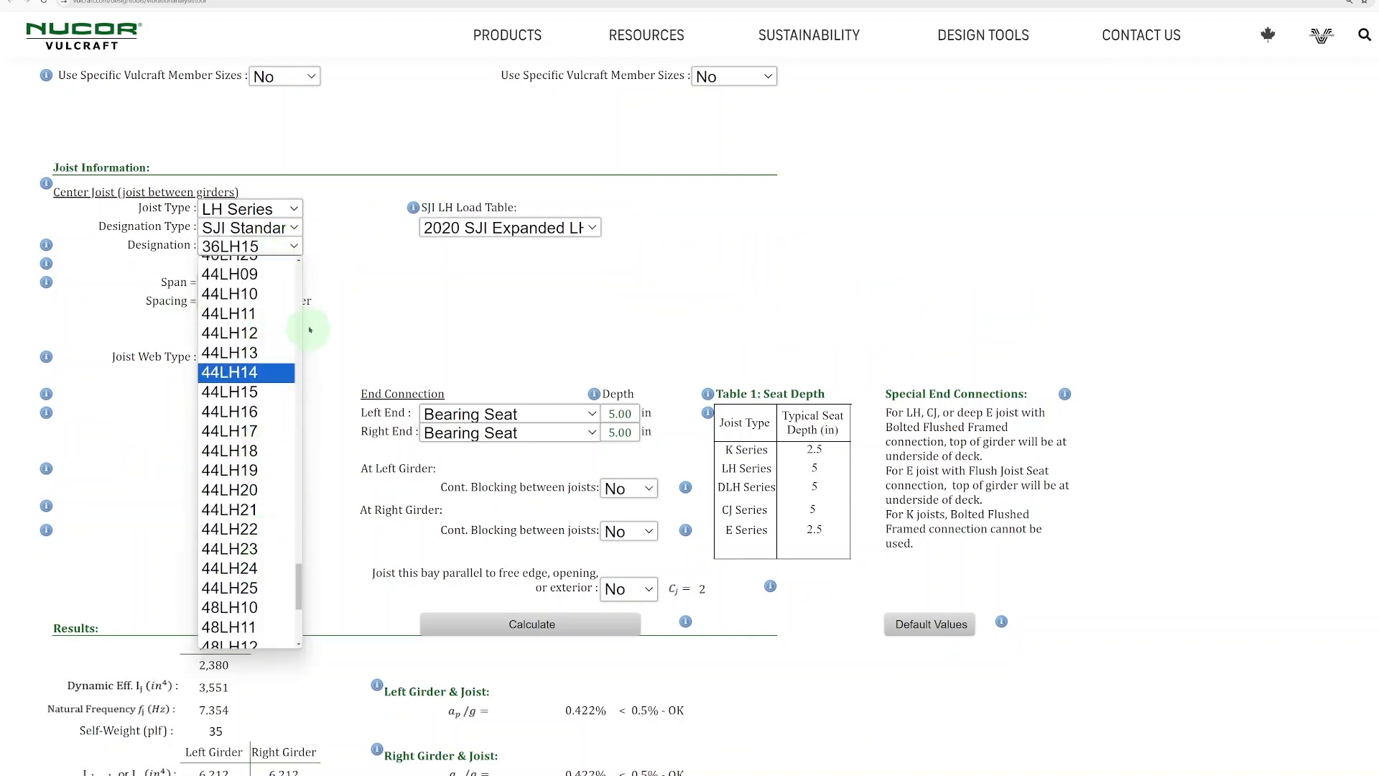
{"action": "left_click", "coordinate": [310, 329]}
- Set the center joist type to K Series with the Load/Load designation type
{"action": "left_click", "coordinate": [287, 209]}
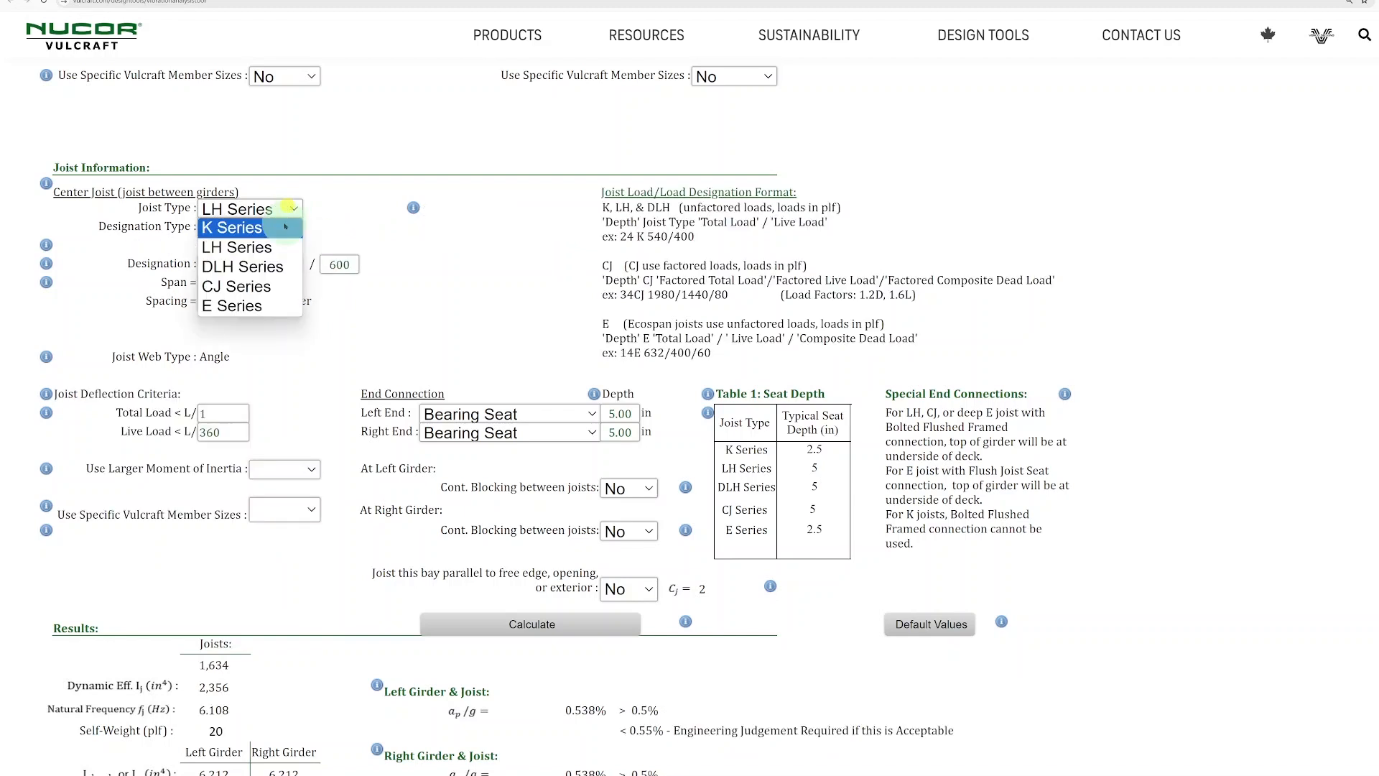
{"action": "left_click", "coordinate": [285, 227]}
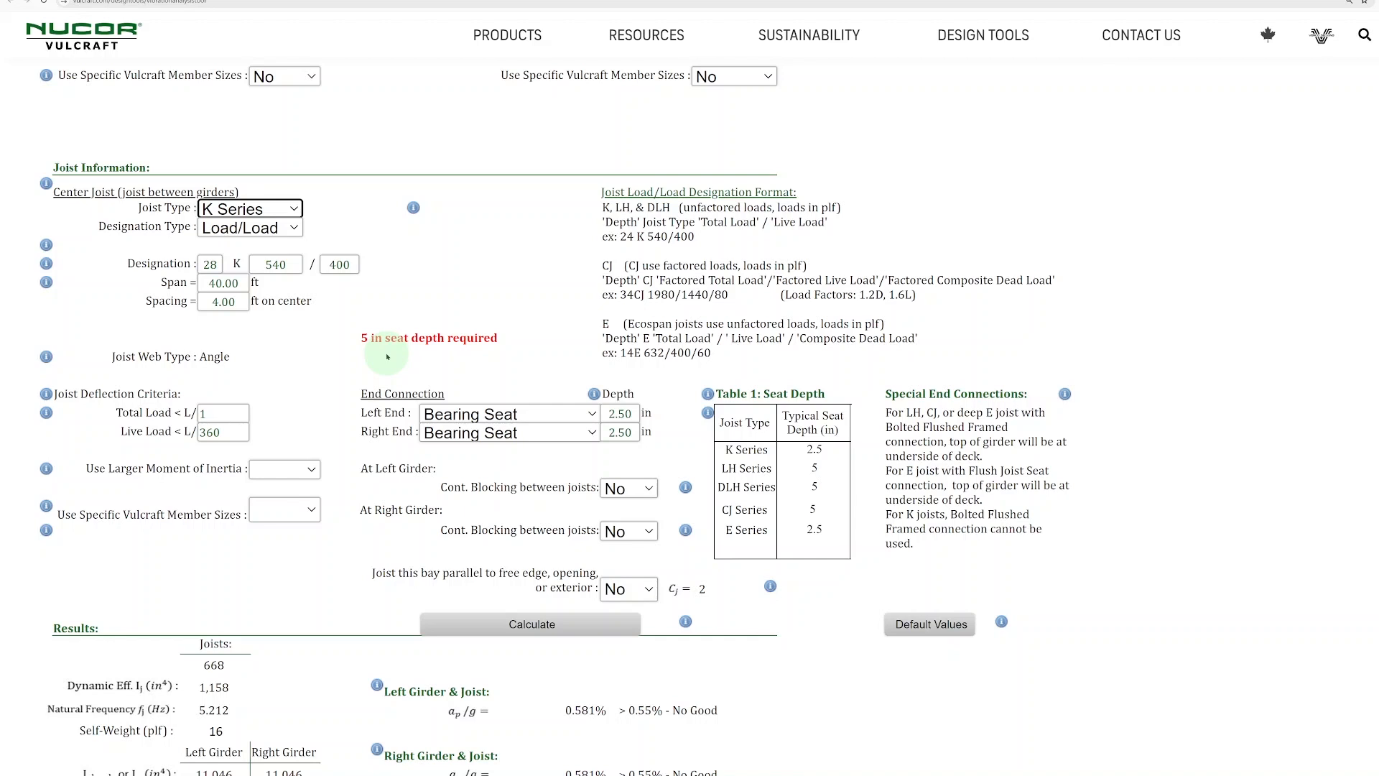
- Set the bearing seat depth to 5 in at both ends of the K Series joist and check the acceleration results
{"action": "double_click", "coordinate": [624, 414]}
{"action": "type", "text": "5"}
{"action": "left_click", "coordinate": [672, 391]}
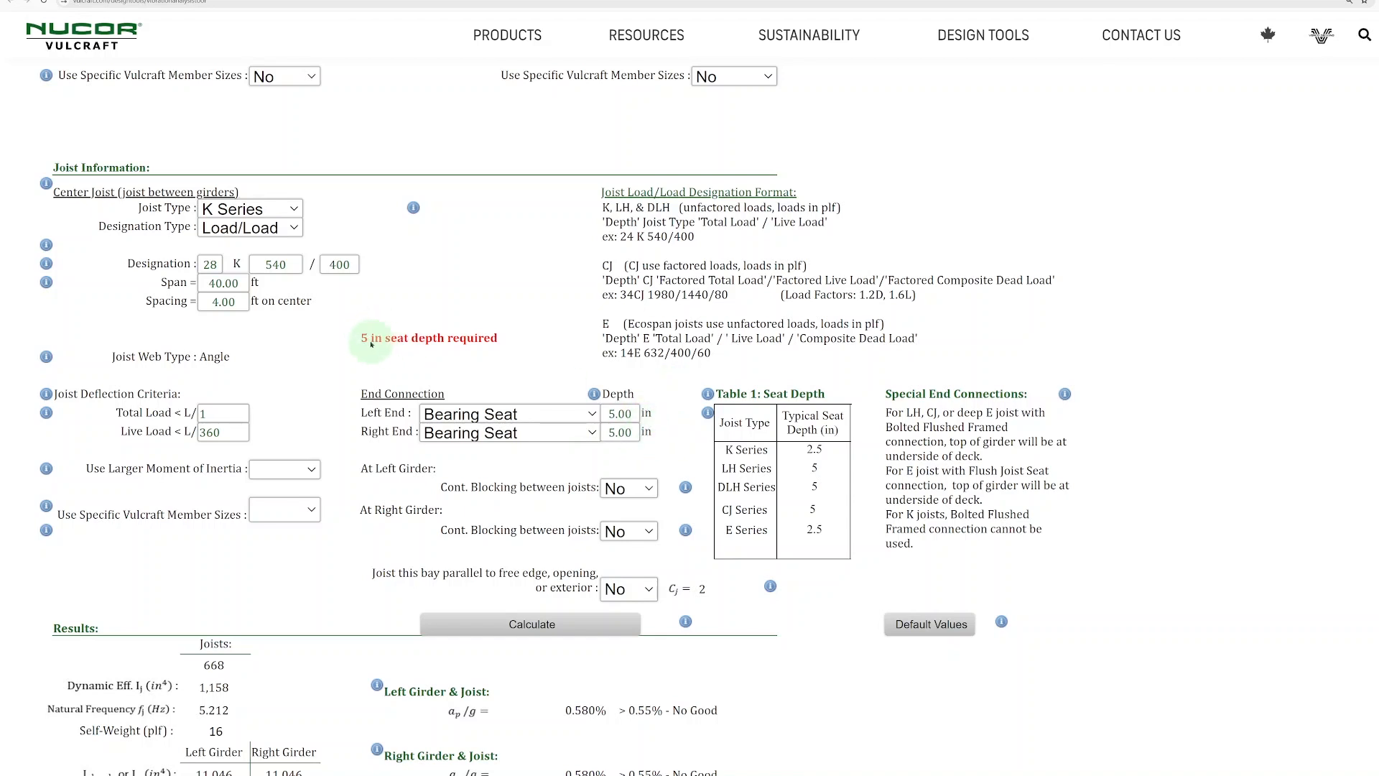
{"action": "scroll", "coordinate": [395, 347], "scroll_direction": "down", "scroll_amount": 5}
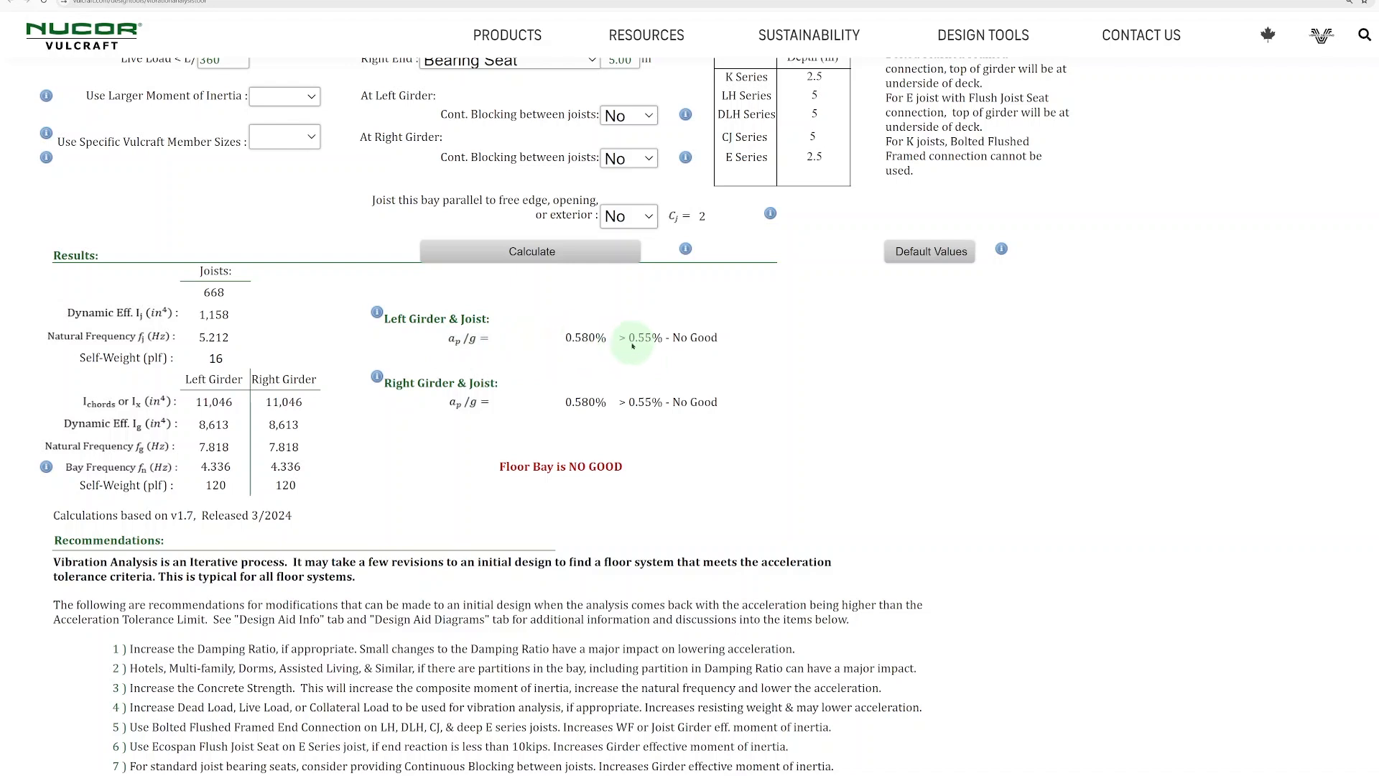
- Switch the center joist type to LH Series and review the acceleration results for both girders
{"action": "scroll", "coordinate": [644, 348], "scroll_direction": "up", "scroll_amount": 3}
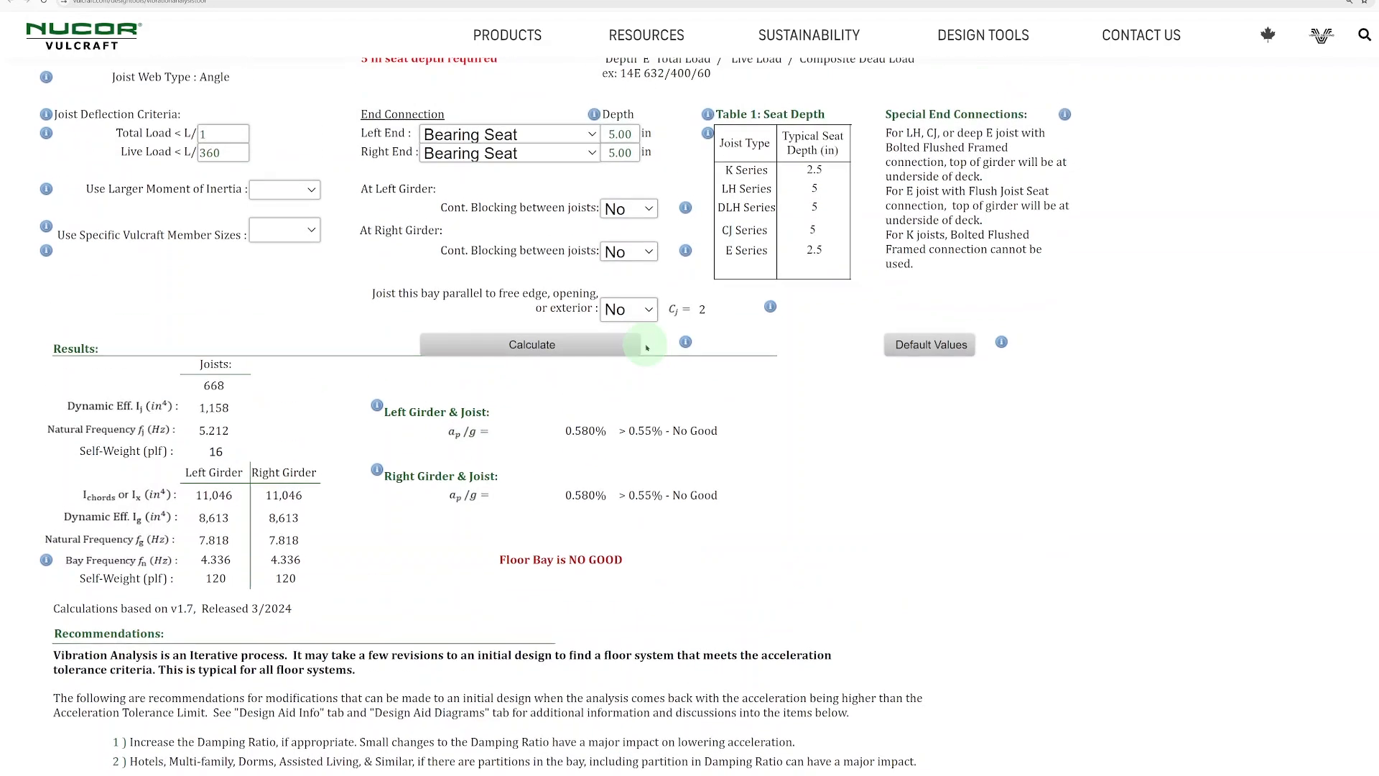
{"action": "left_click", "coordinate": [276, 69]}
{"action": "left_click", "coordinate": [259, 107]}
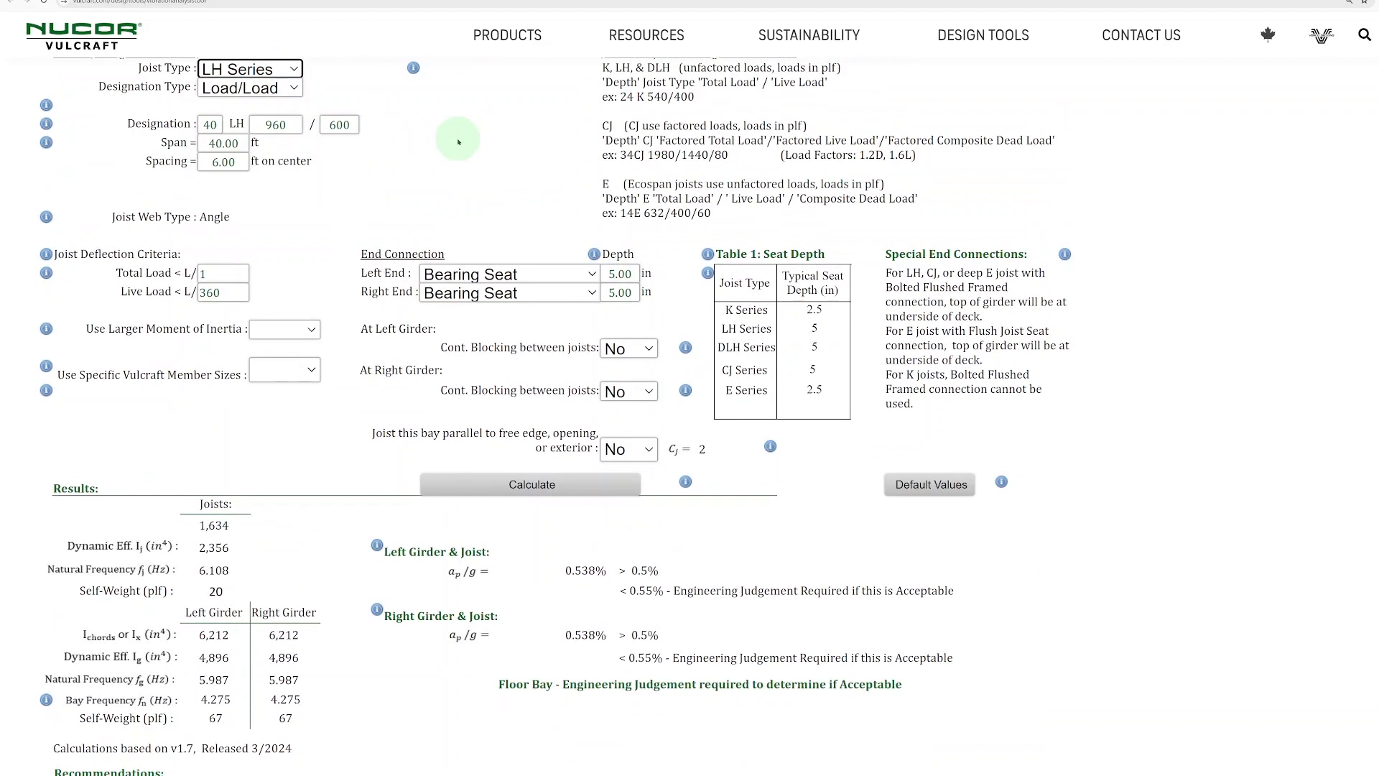
{"action": "scroll", "coordinate": [459, 142], "scroll_direction": "down", "scroll_amount": 3}
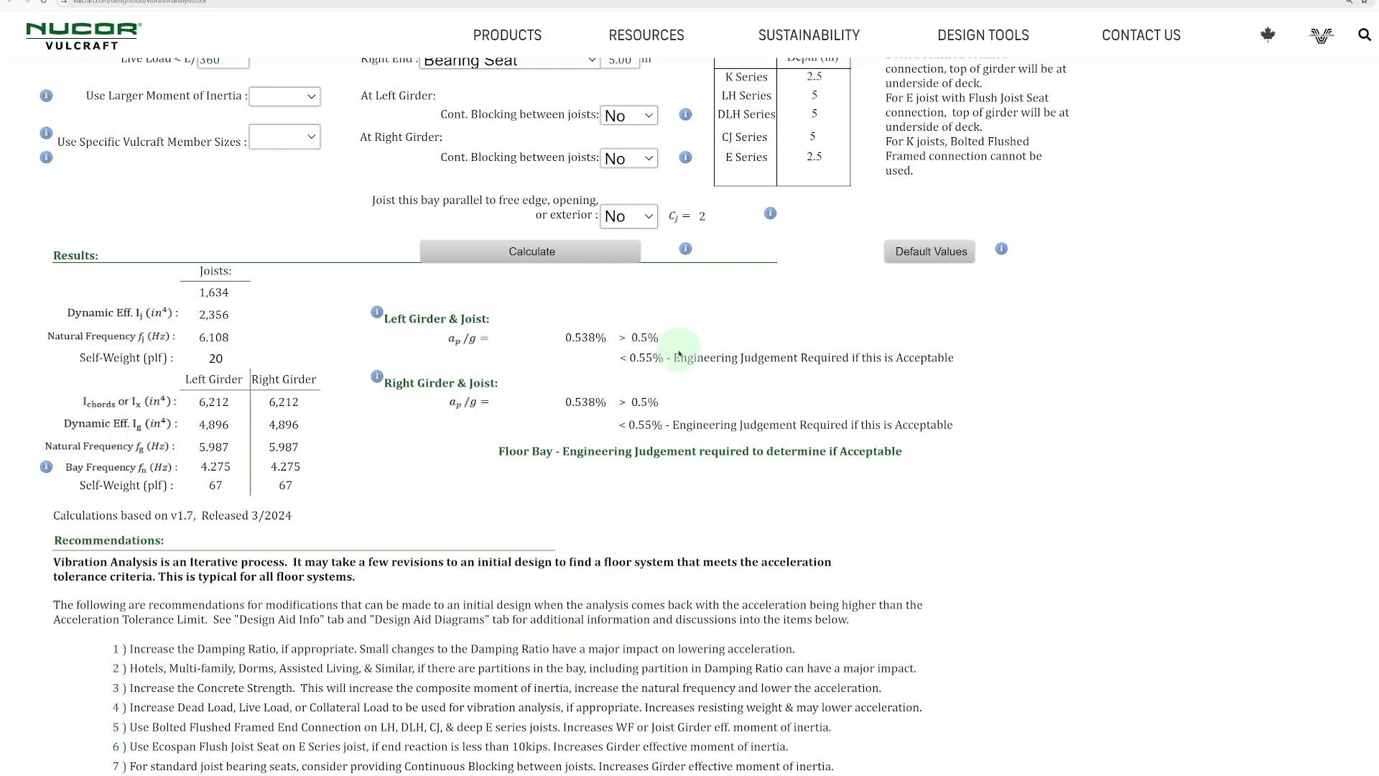
- Set both the left and right joist end connections to Bolted Flushed Framed
{"action": "scroll", "coordinate": [679, 351], "scroll_direction": "up", "scroll_amount": 1}
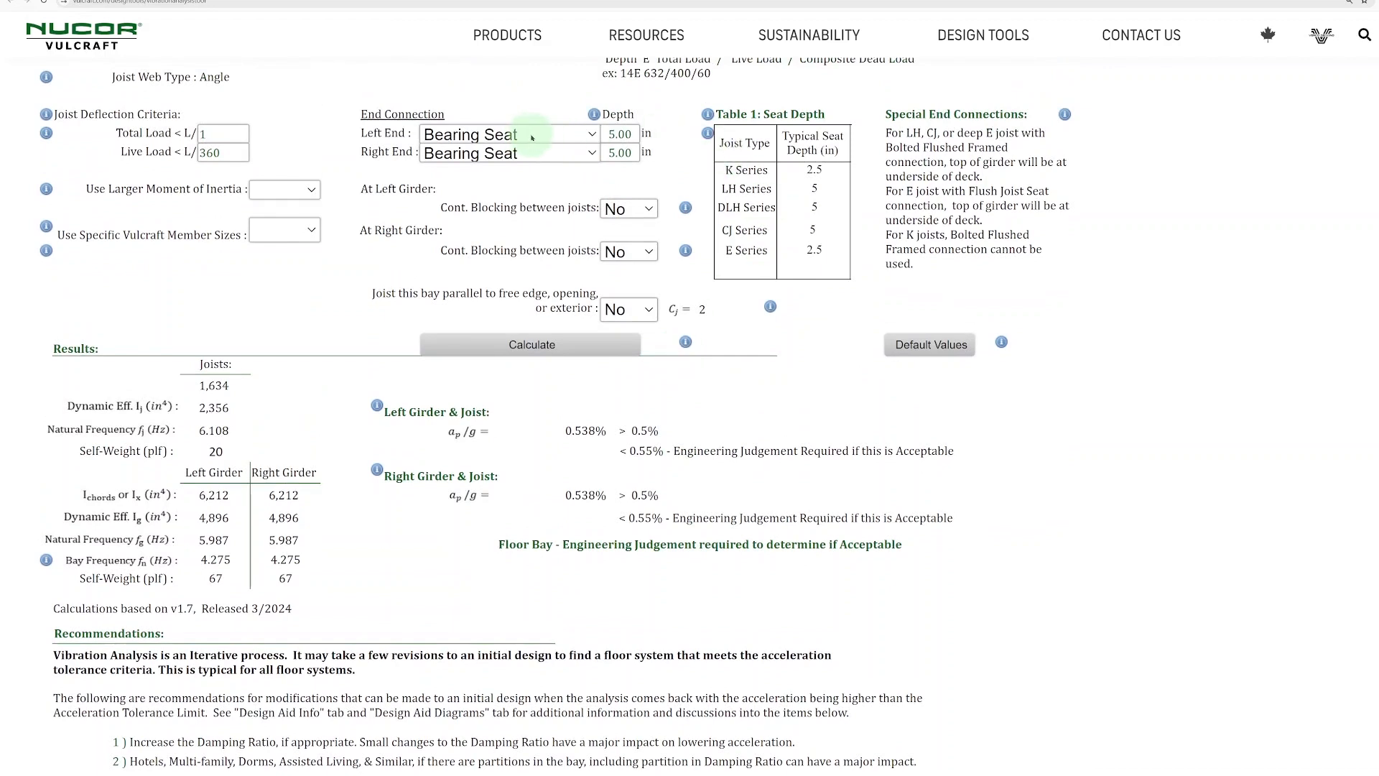
{"action": "left_click", "coordinate": [533, 138]}
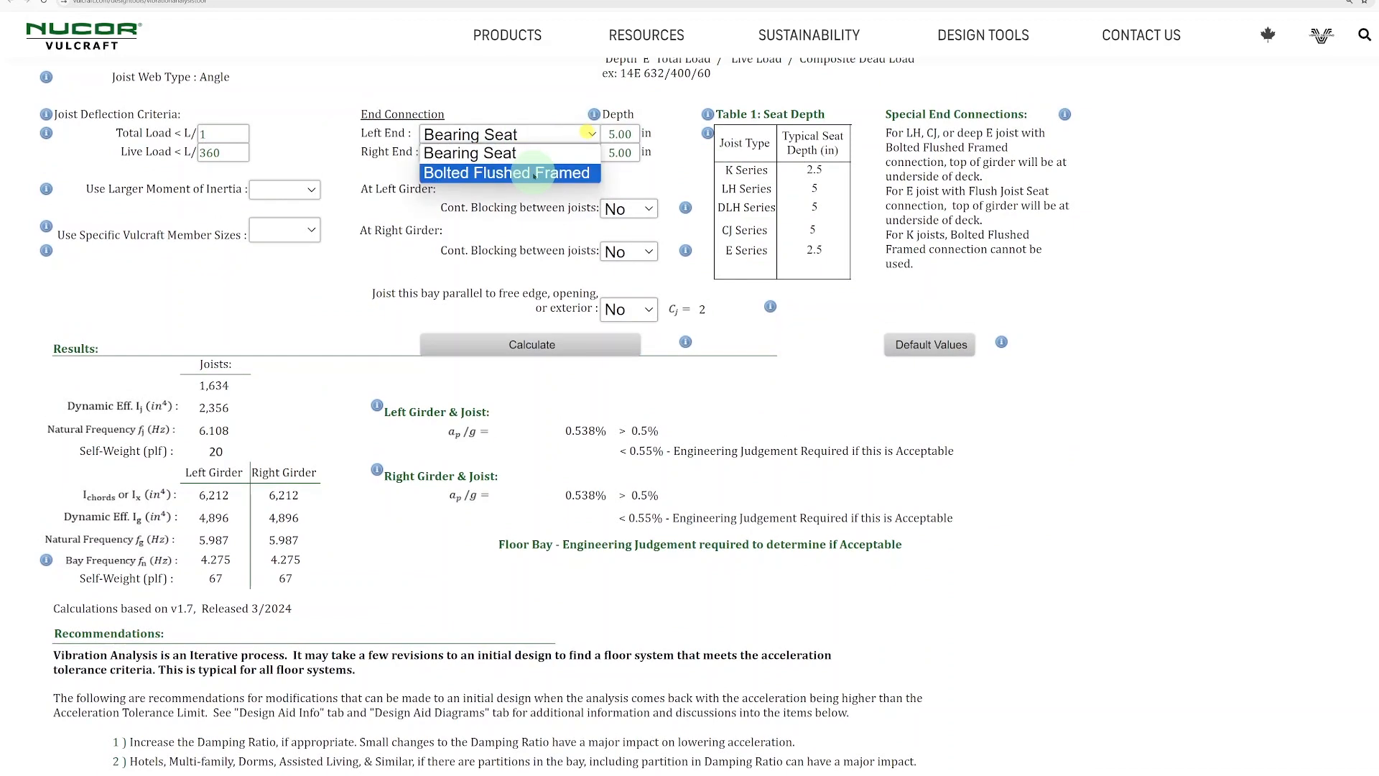
{"action": "left_click", "coordinate": [533, 173]}
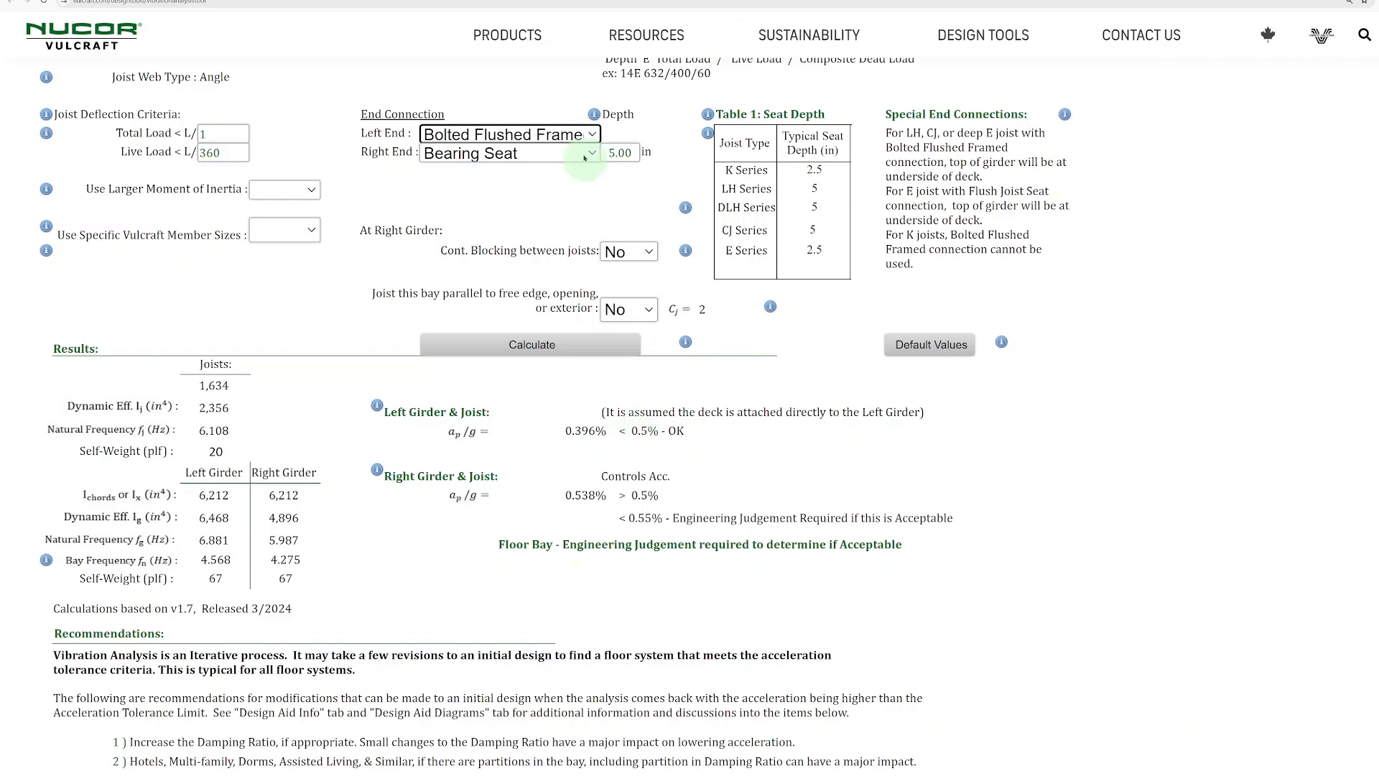
{"action": "left_click", "coordinate": [550, 153]}
{"action": "left_click", "coordinate": [516, 192]}
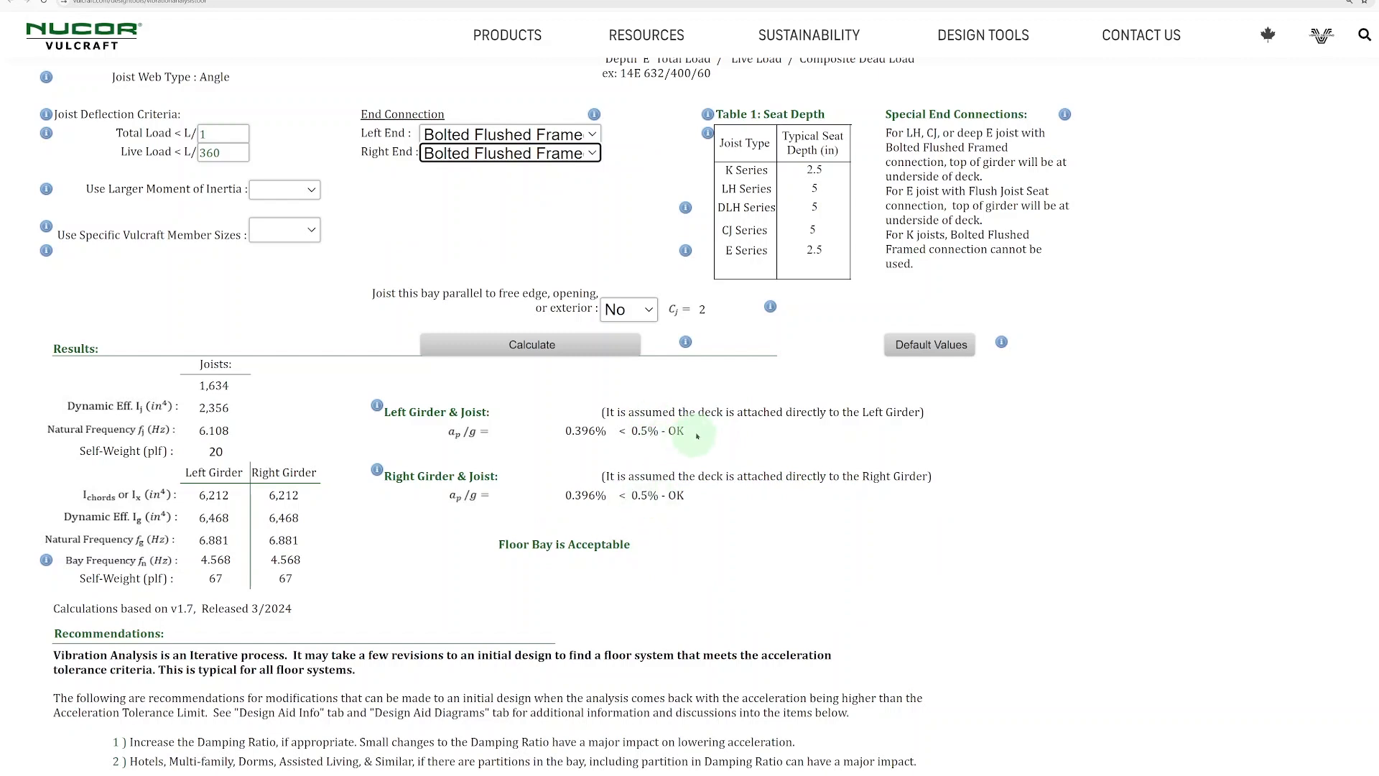
- Open Vulcraft's Engineered Solutions page for joists and joist girders and examine the Joist Flush Frame Connections photos, description and design specifications
{"action": "mouse_move", "coordinate": [505, 51]}
{"action": "mouse_move", "coordinate": [517, 77]}
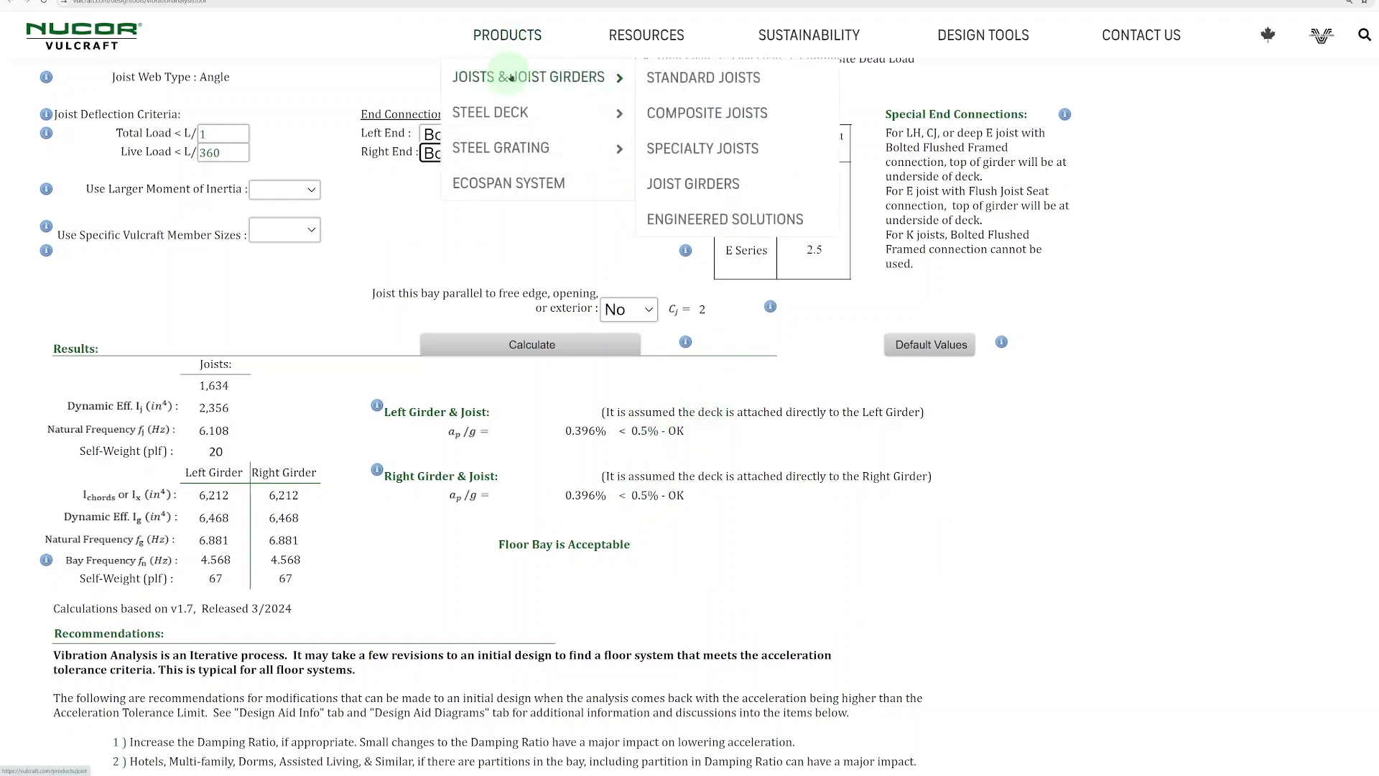
{"action": "left_click", "coordinate": [699, 217]}
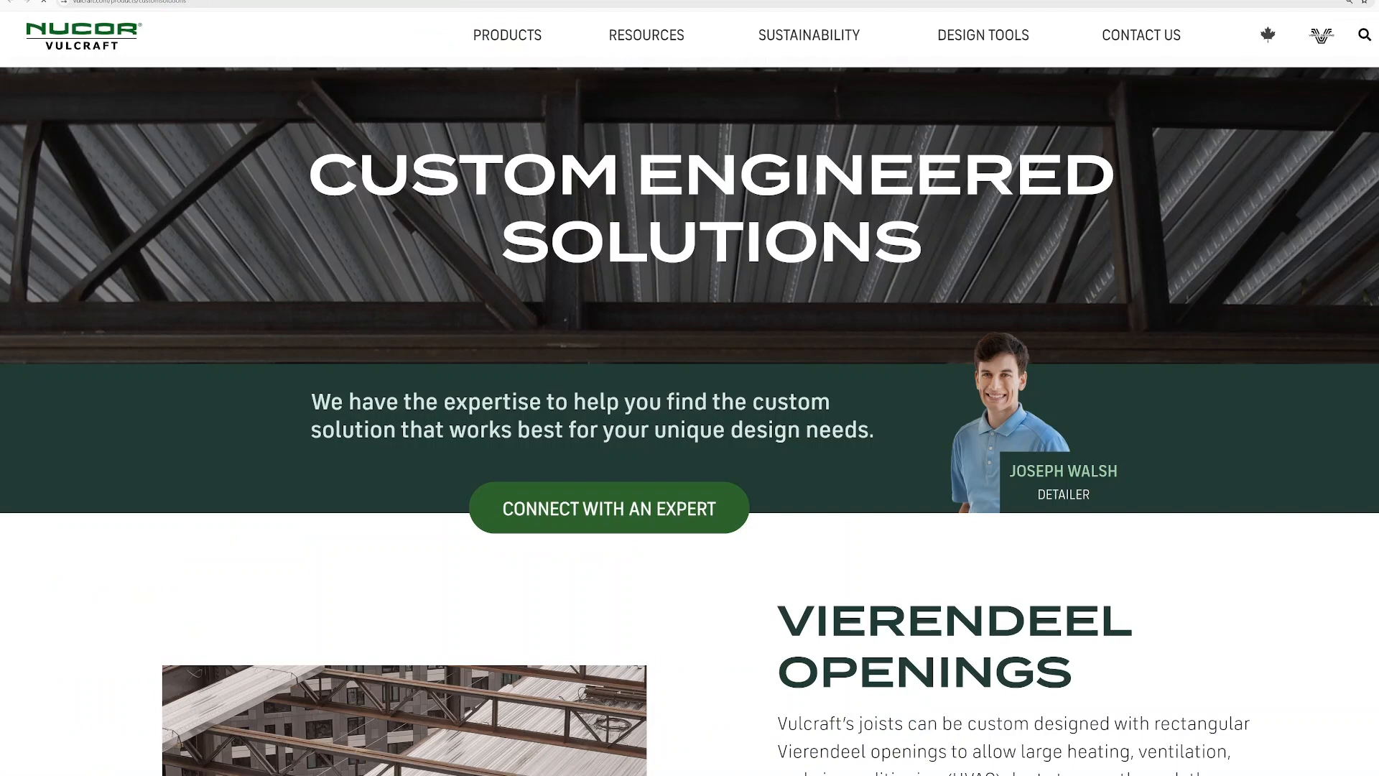
{"action": "scroll", "coordinate": [716, 318], "scroll_direction": "down", "scroll_amount": 10}
{"action": "scroll", "coordinate": [717, 321], "scroll_direction": "down", "scroll_amount": 15}
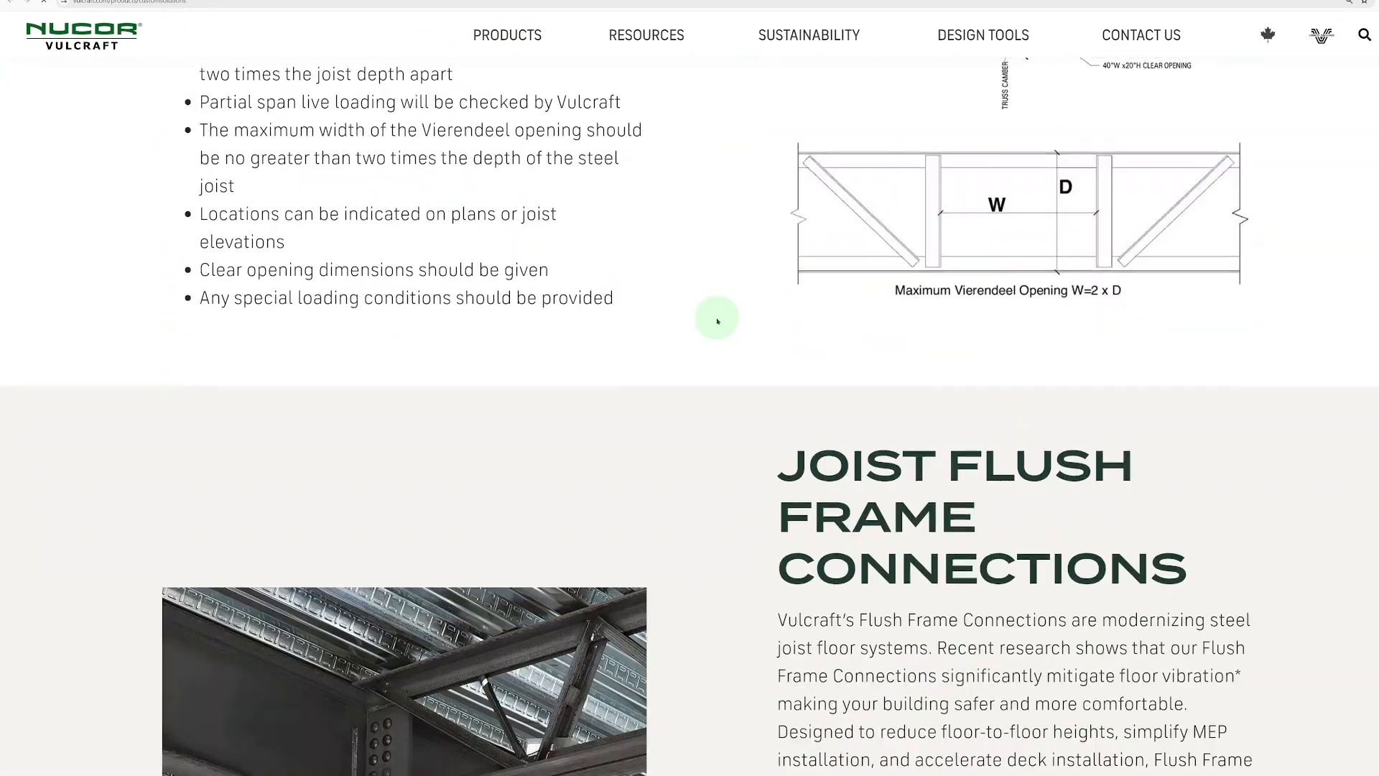
{"action": "scroll", "coordinate": [716, 319], "scroll_direction": "up", "scroll_amount": 1}
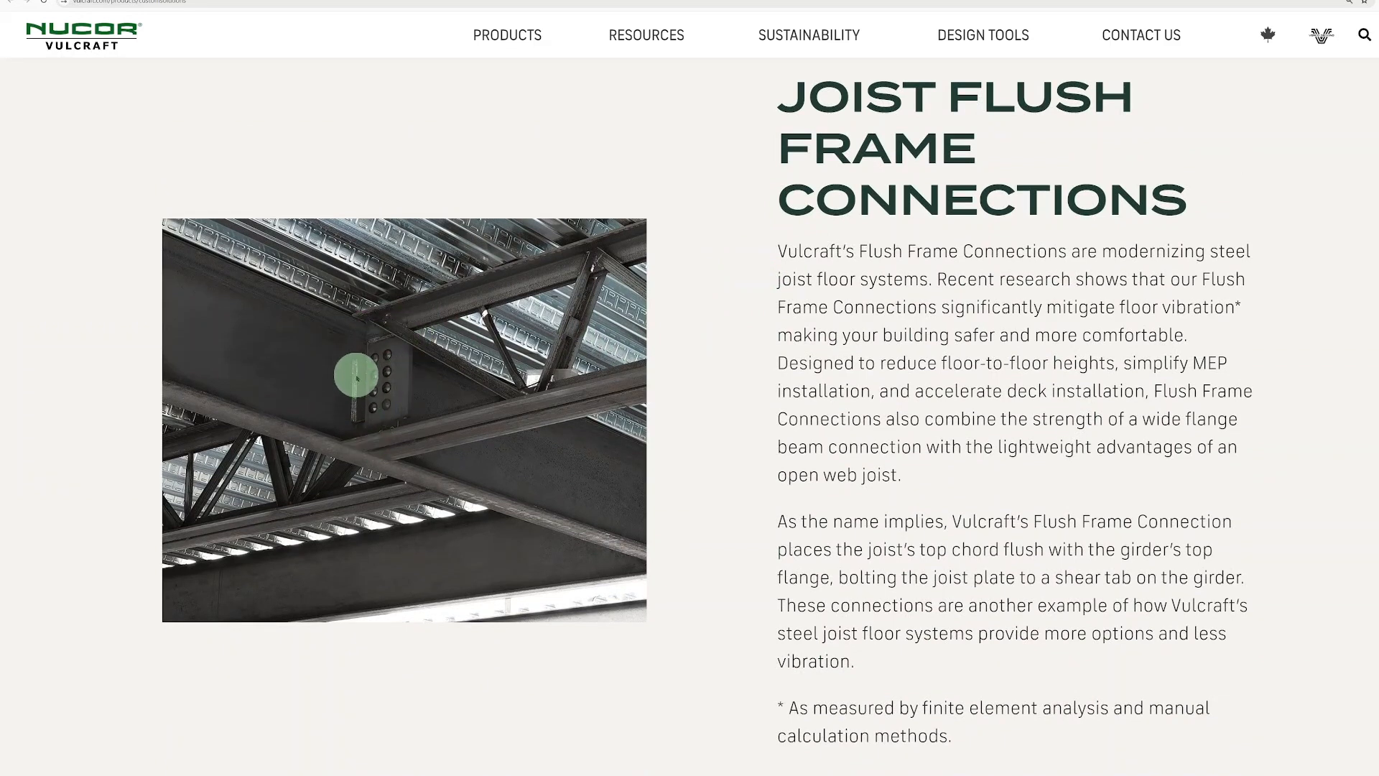
{"action": "scroll", "coordinate": [754, 441], "scroll_direction": "down", "scroll_amount": 9}
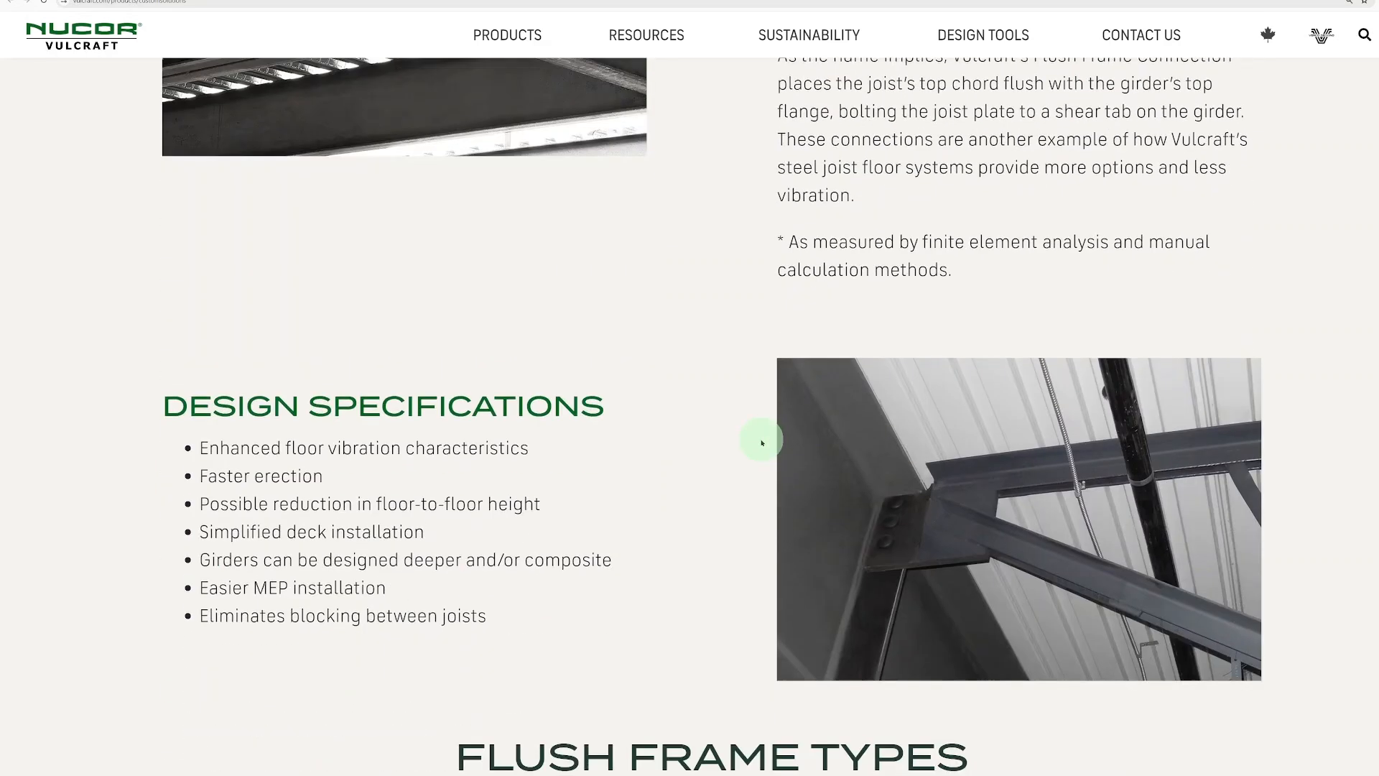